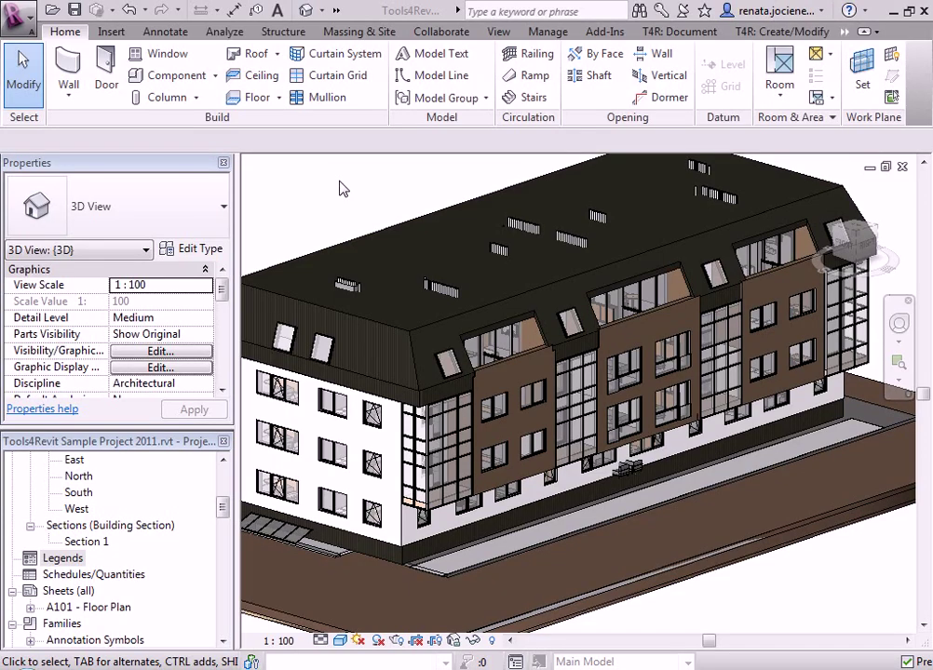
# Step: Float the Dynamic Legend panel from the T4R: Document tab over the drawing area
pyautogui.click(691, 32)
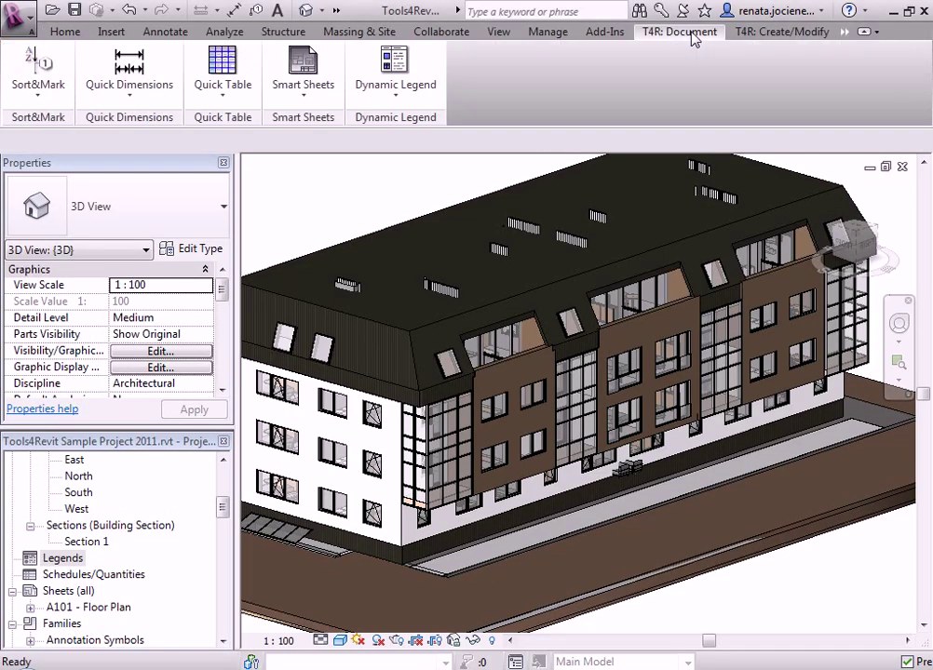
pyautogui.moveTo(423, 125); pyautogui.dragTo(346, 253)
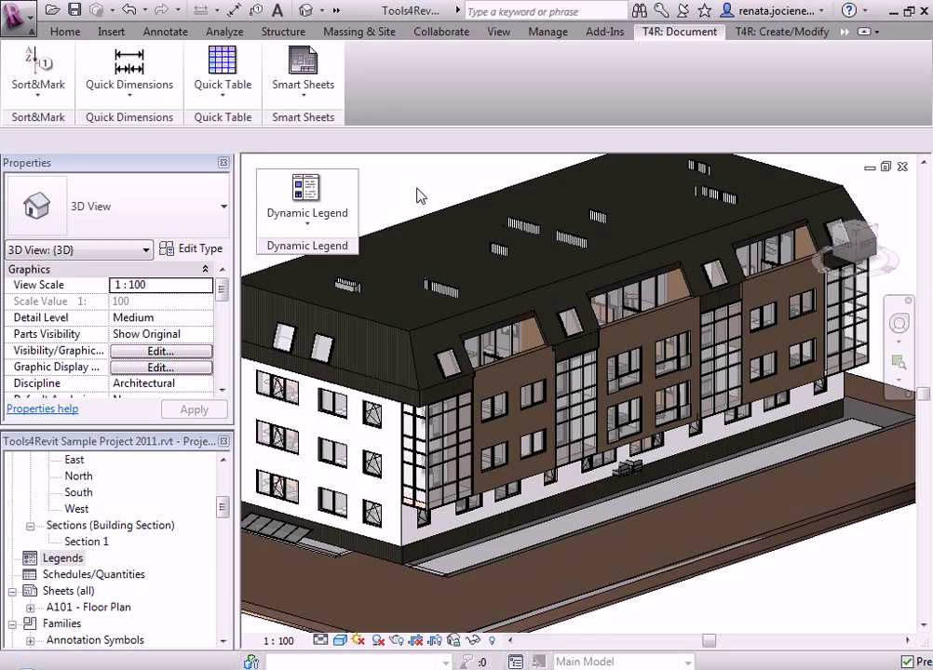
# Step: Create a 1:100 legend view named 'DL sample block horizontal'
pyautogui.rightClick(66, 558)
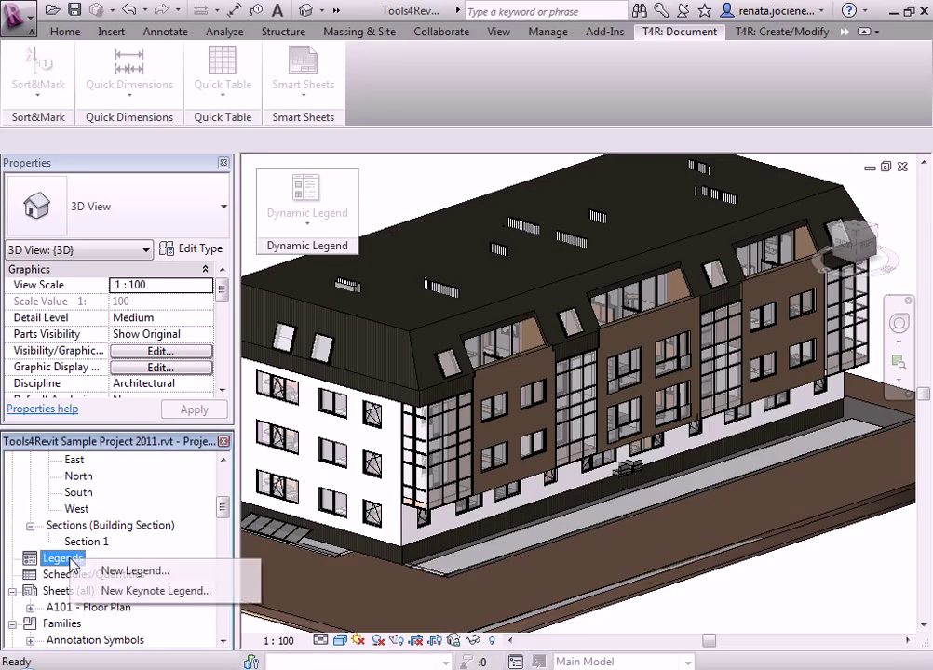
pyautogui.click(105, 571)
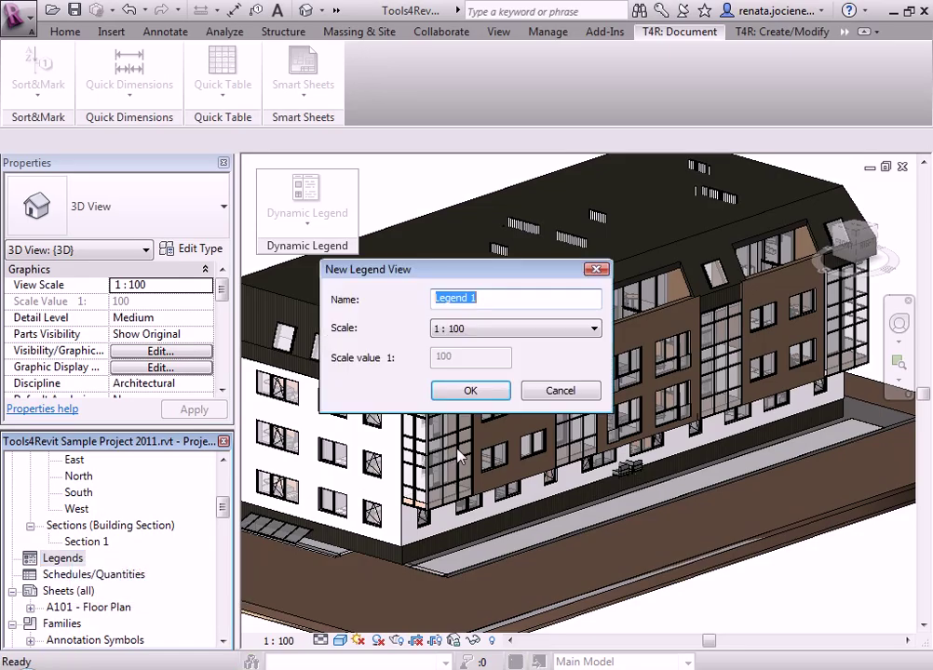
pyautogui.write('DL sample block horizontal')
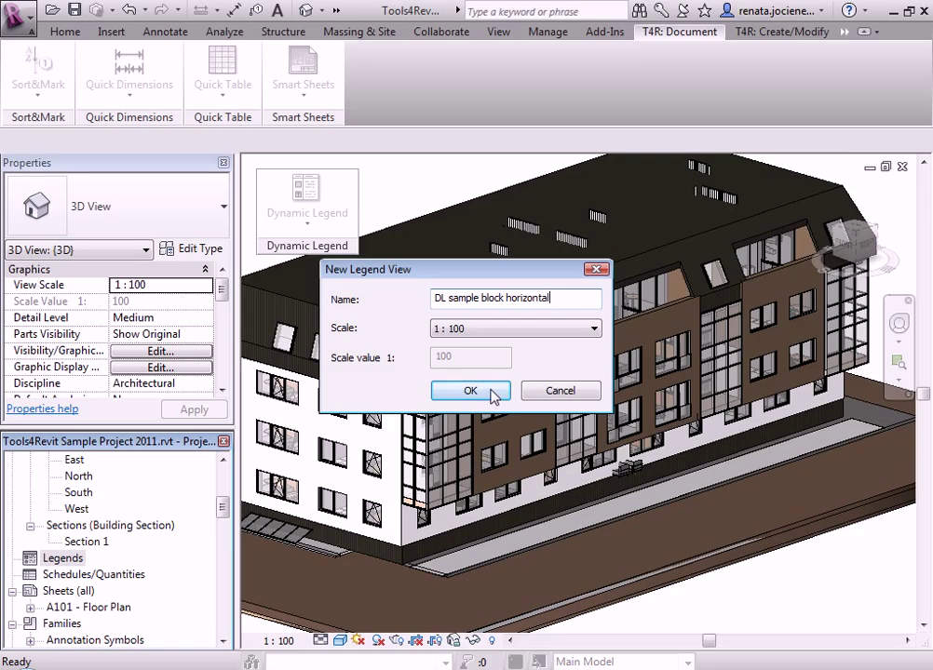
pyautogui.click(490, 394)
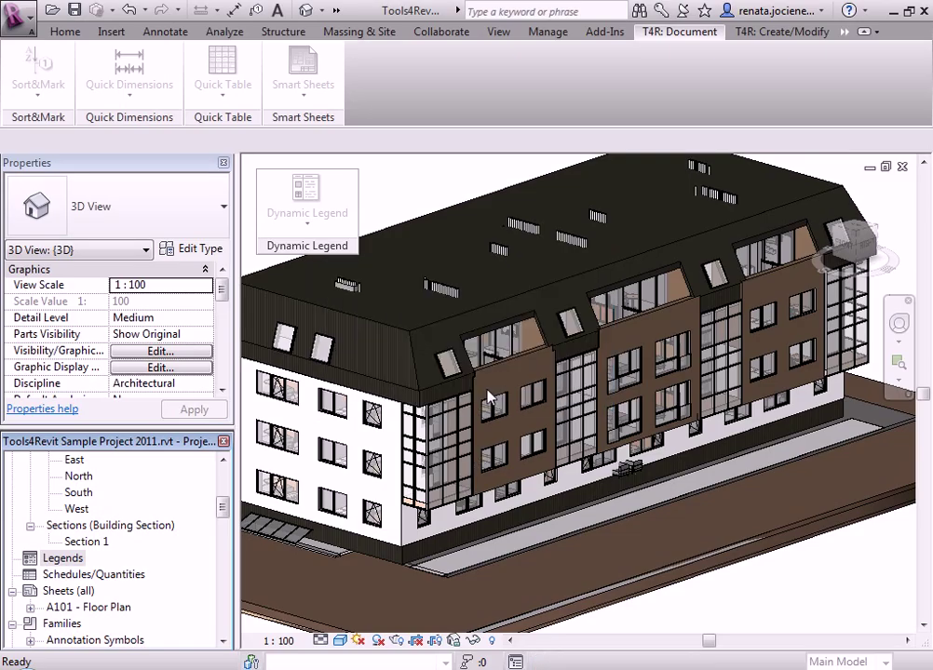
pyautogui.click(172, 34)
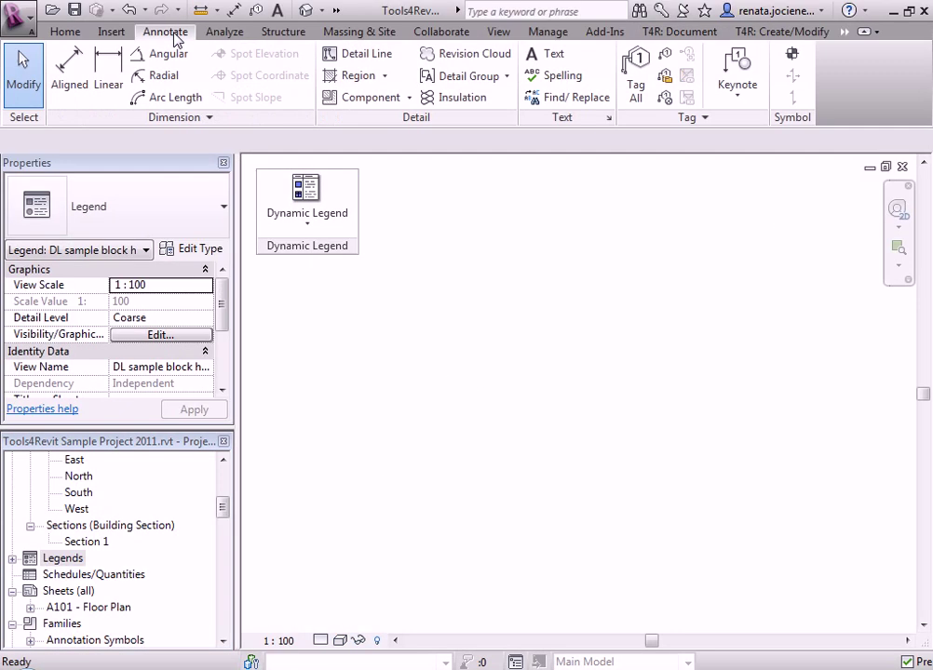
# Step: Draw a 4500 × 3500 detail-line rectangle in the legend
pyautogui.click(355, 53)
pyautogui.click(430, 247)
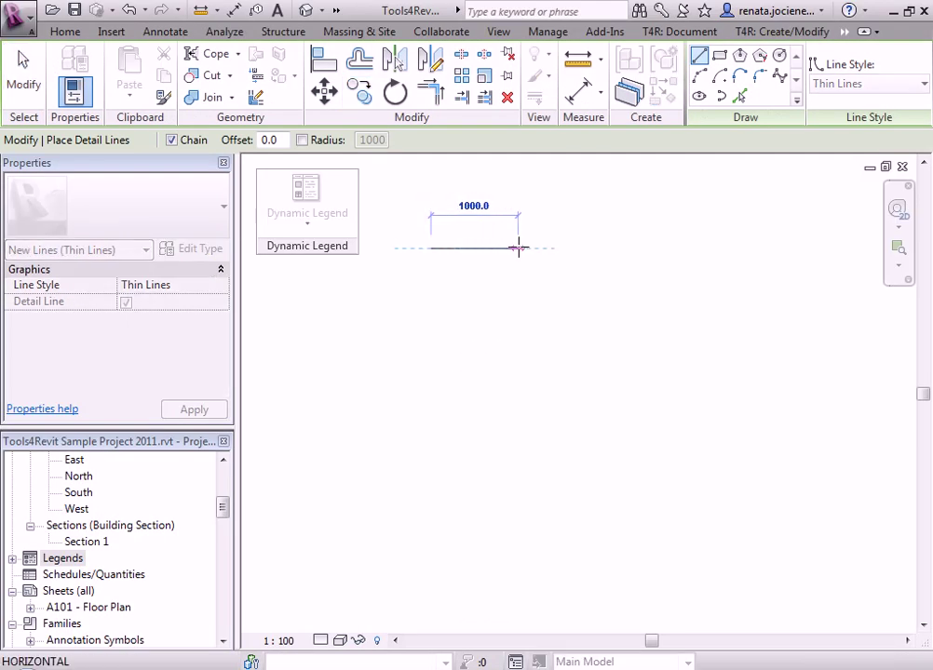
pyautogui.write('4500')
pyautogui.press('Return')
pyautogui.scroll(-2, 522, 324)
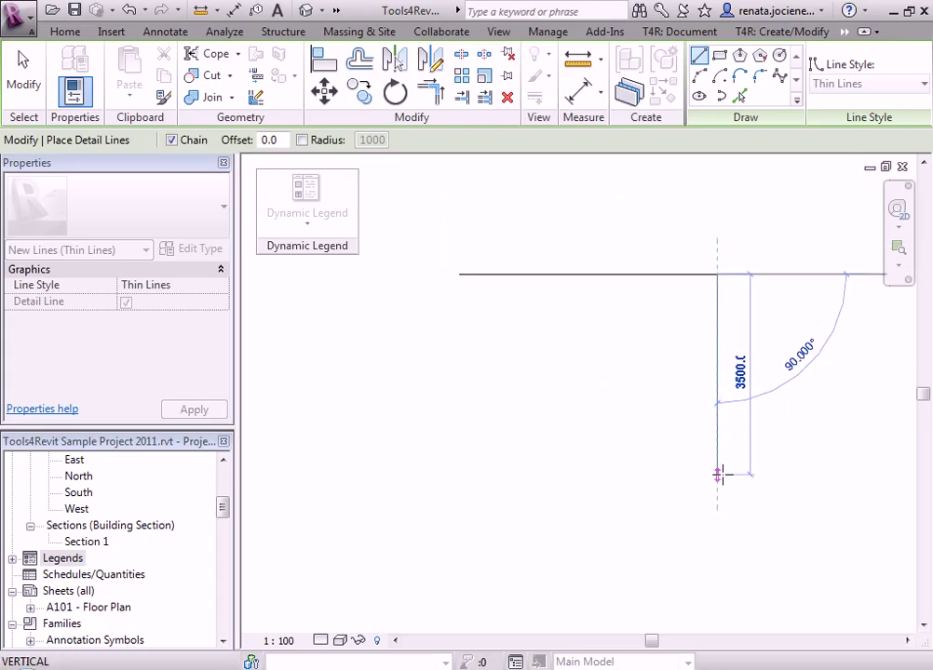
pyautogui.click(717, 475)
pyautogui.click(459, 475)
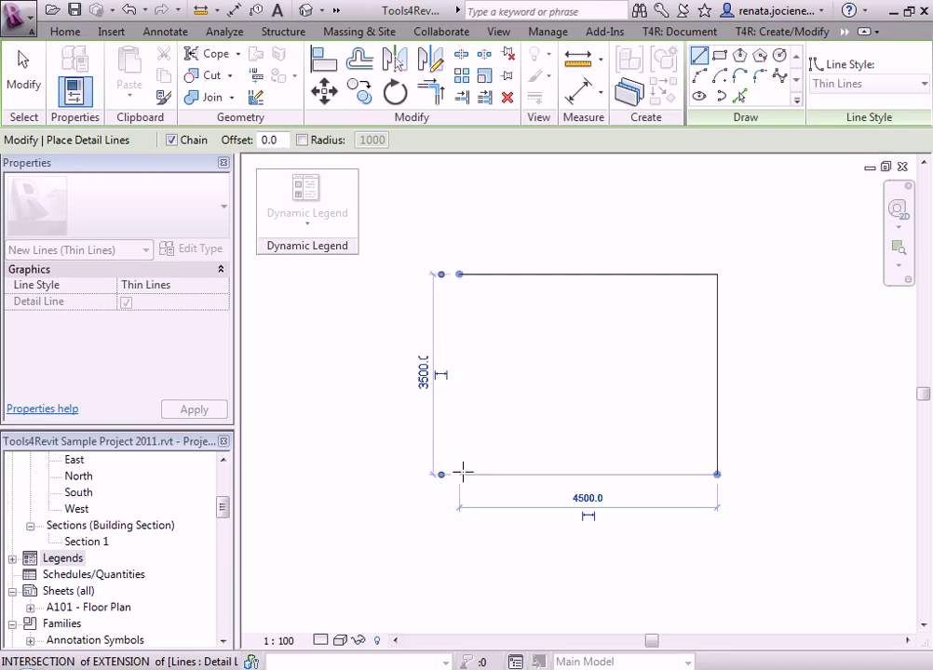
pyautogui.click(459, 275)
# Step: Add a 500-deep detail-line strip beneath the box and center it in view
pyautogui.moveTo(544, 363); pyautogui.dragTo(467, 329, button='middle')
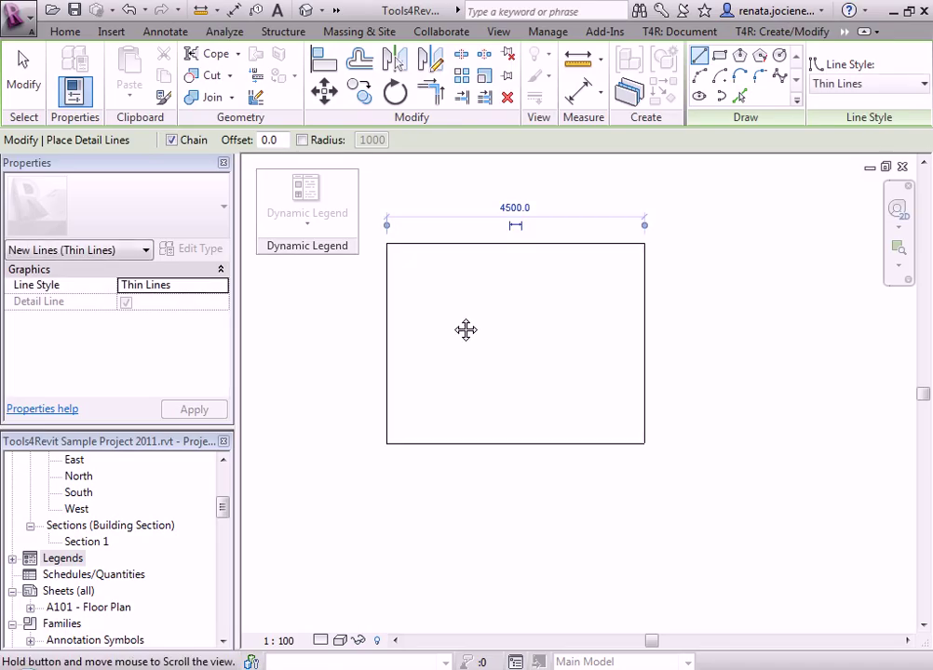
pyautogui.click(382, 466)
pyautogui.click(642, 466)
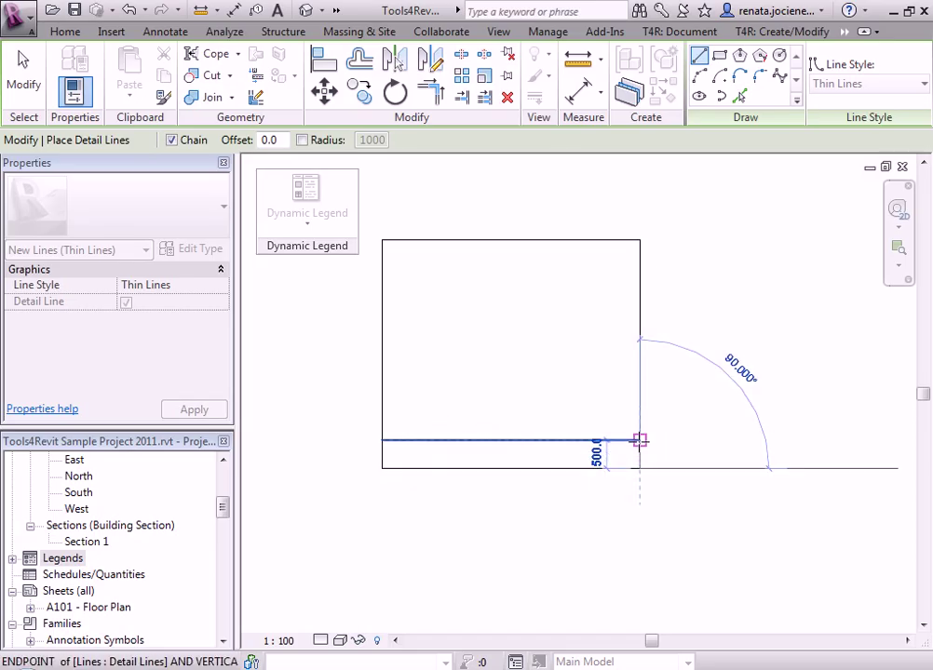
pyautogui.click(640, 439)
pyautogui.press('Escape')
pyautogui.scroll(2, 550, 295)
pyautogui.moveTo(545, 287); pyautogui.dragTo(612, 315, button='middle')
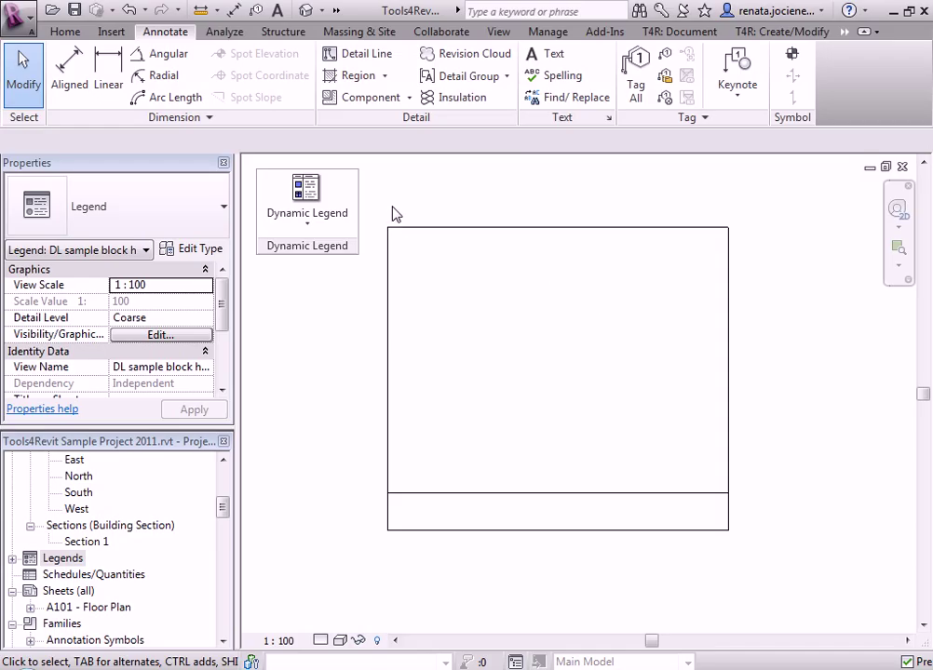
# Step: Place the 900 x 2100 Simple1 door legend component inside the box
pyautogui.click(408, 97)
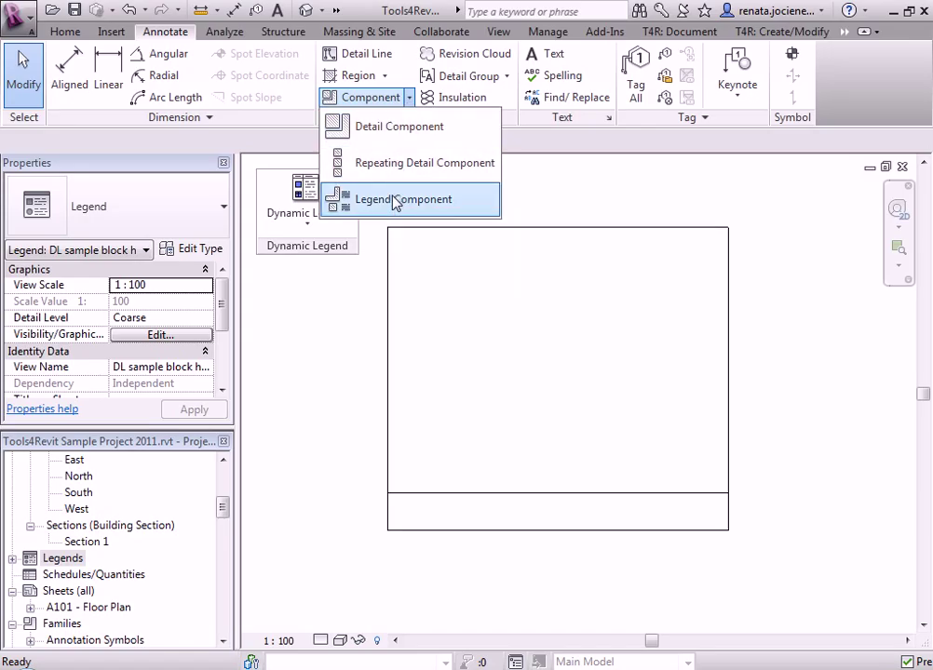
pyautogui.click(397, 201)
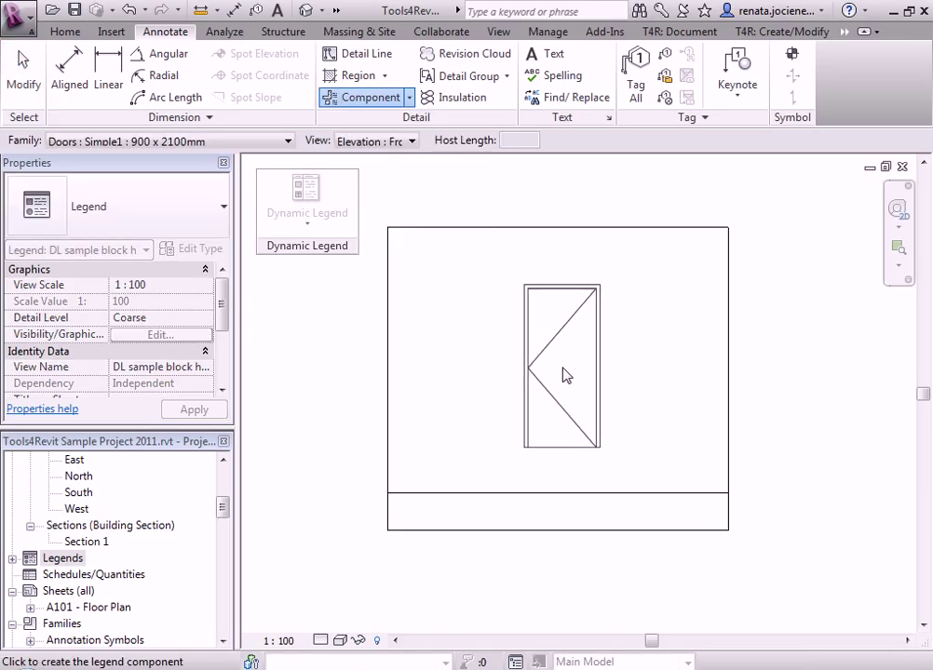
pyautogui.click(561, 373)
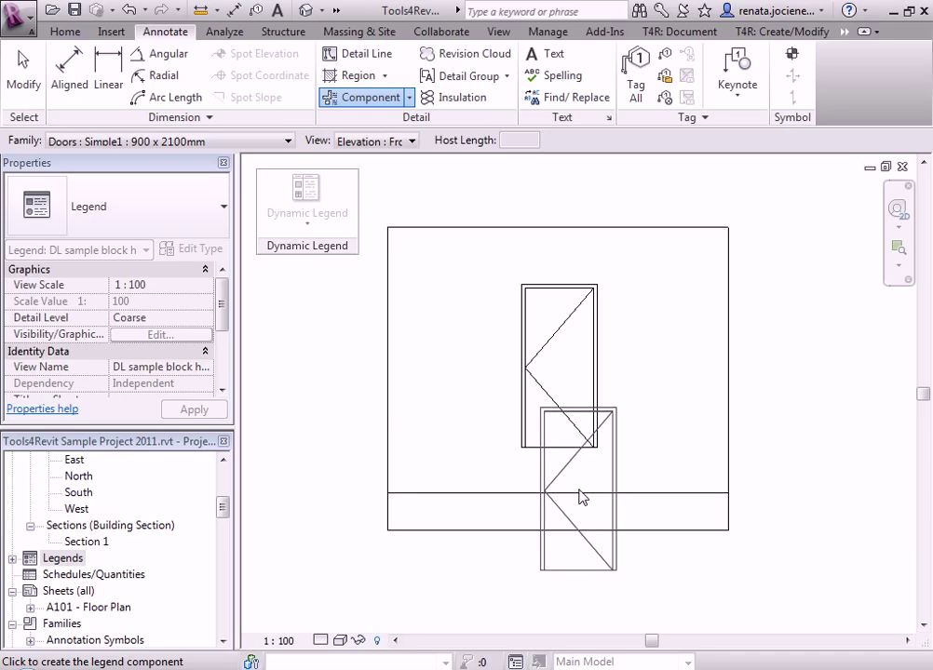
pyautogui.press('Escape')
# Step: Switch the legend's visual style to Realistic
pyautogui.click(340, 640)
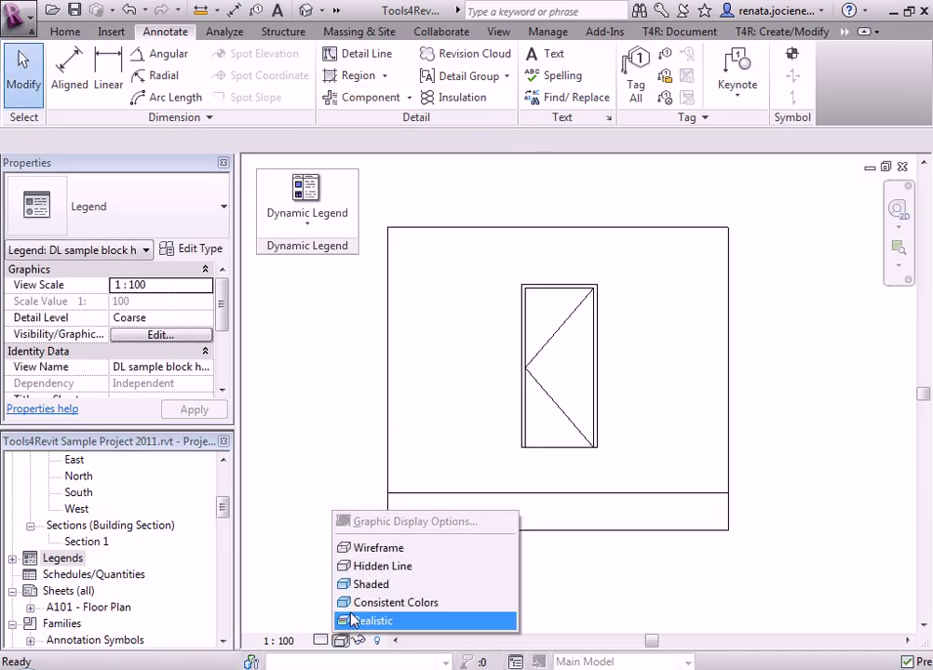
pyautogui.click(365, 620)
pyautogui.moveTo(692, 371); pyautogui.dragTo(671, 363, button='middle')
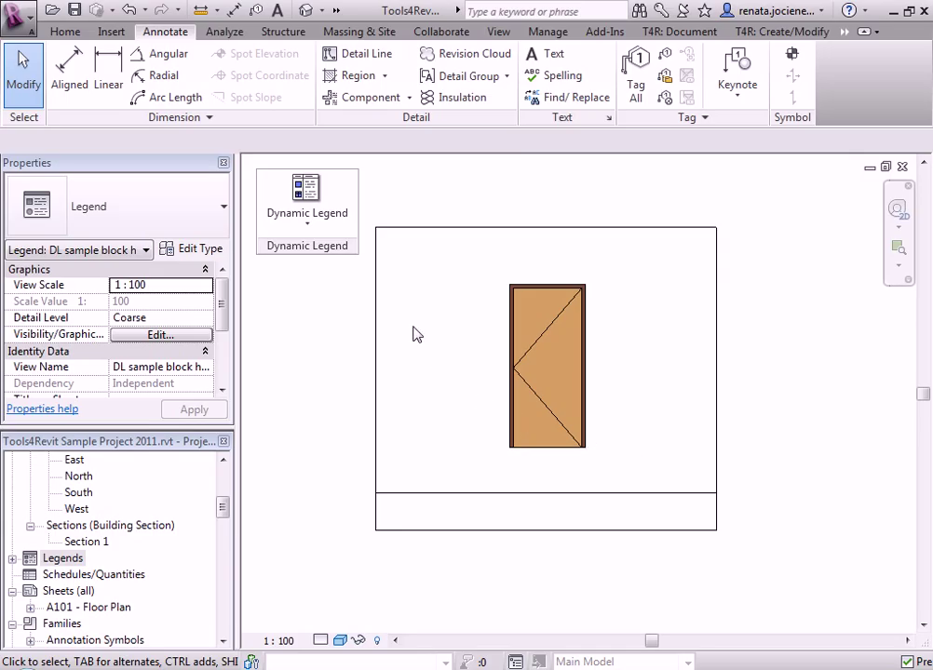
# Step: Reload the example tags, overwriting M_SM_Legend Component Dimension and M_SM_Legend Parameter Text
pyautogui.click(307, 214)
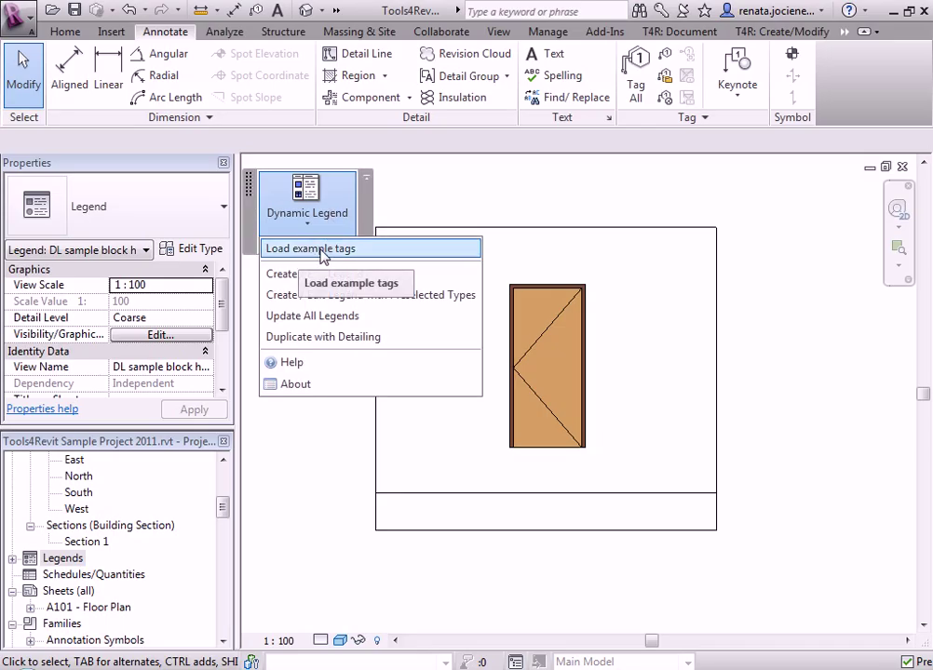
pyautogui.click(322, 247)
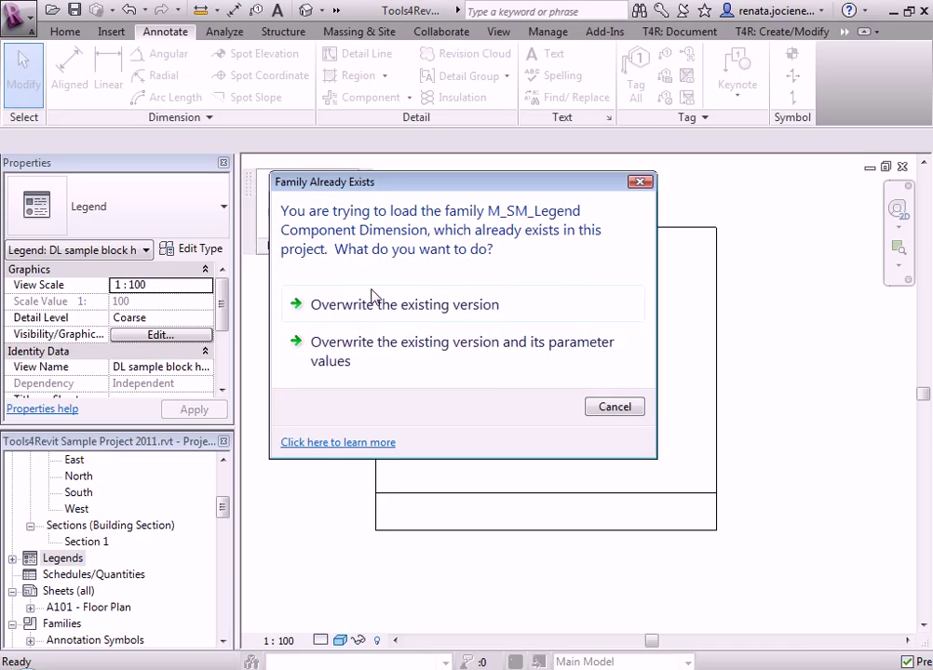
pyautogui.click(403, 308)
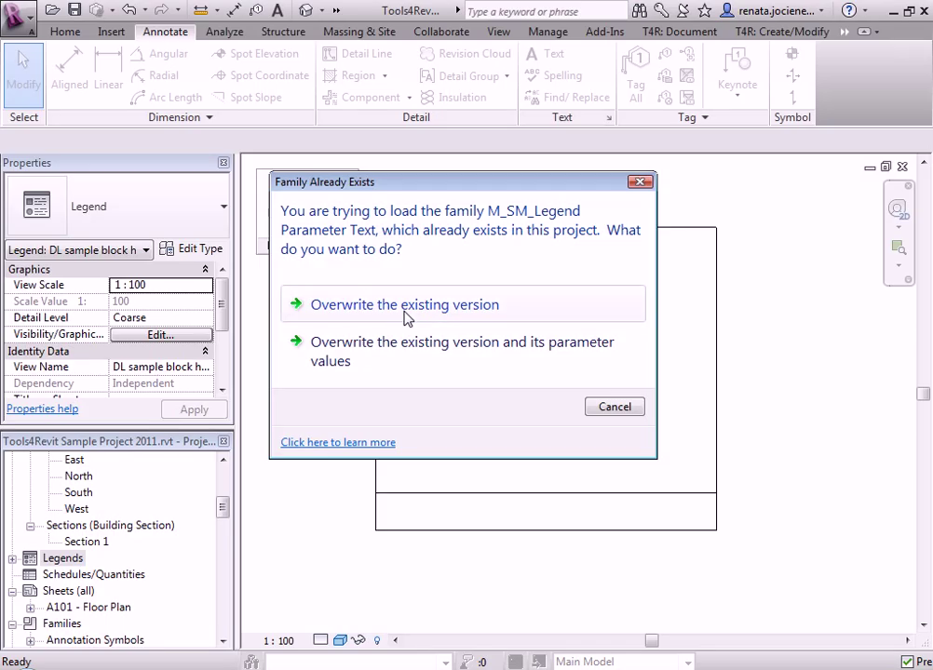
pyautogui.click(405, 312)
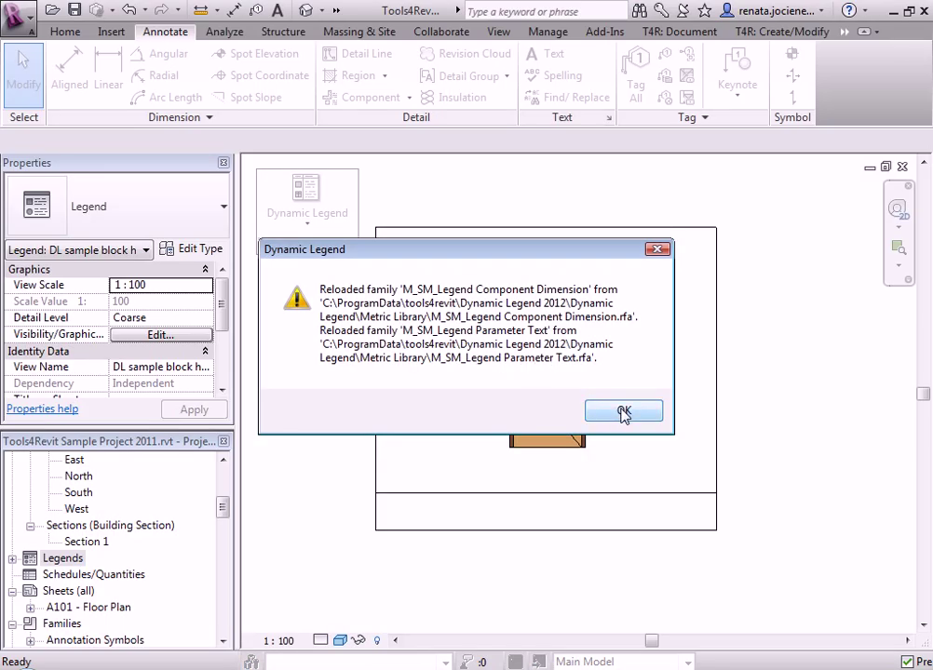
pyautogui.click(623, 414)
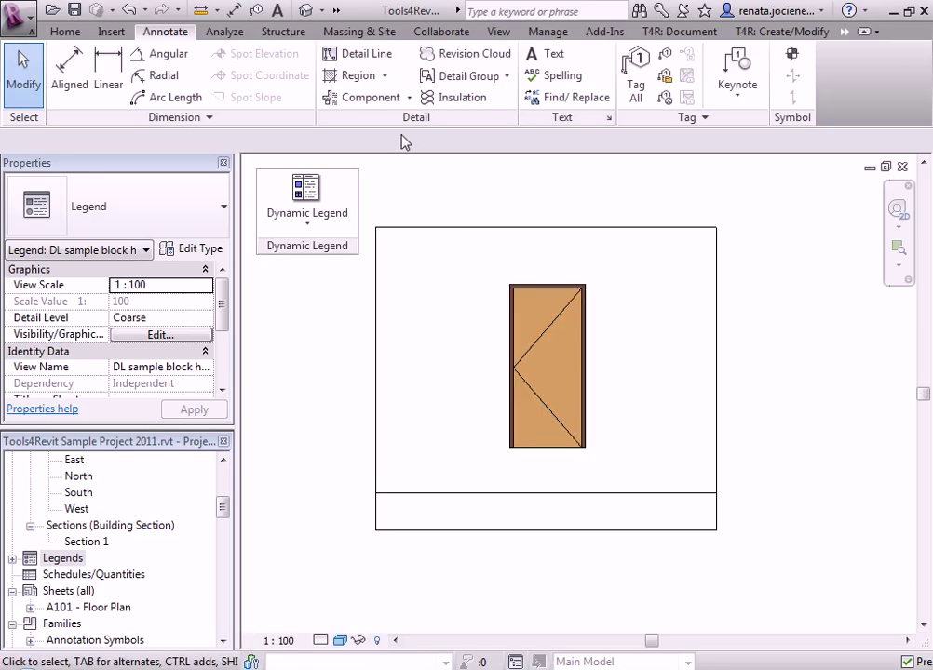
pyautogui.click(409, 97)
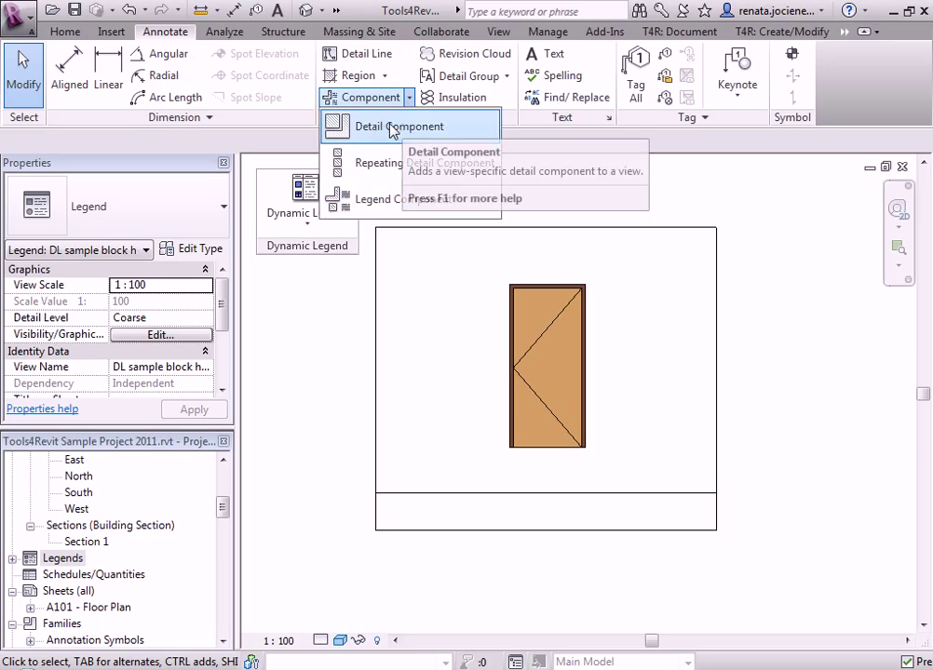
# Step: Place the Legend Component Dimension Frame rectangle left of the door
pyautogui.click(392, 130)
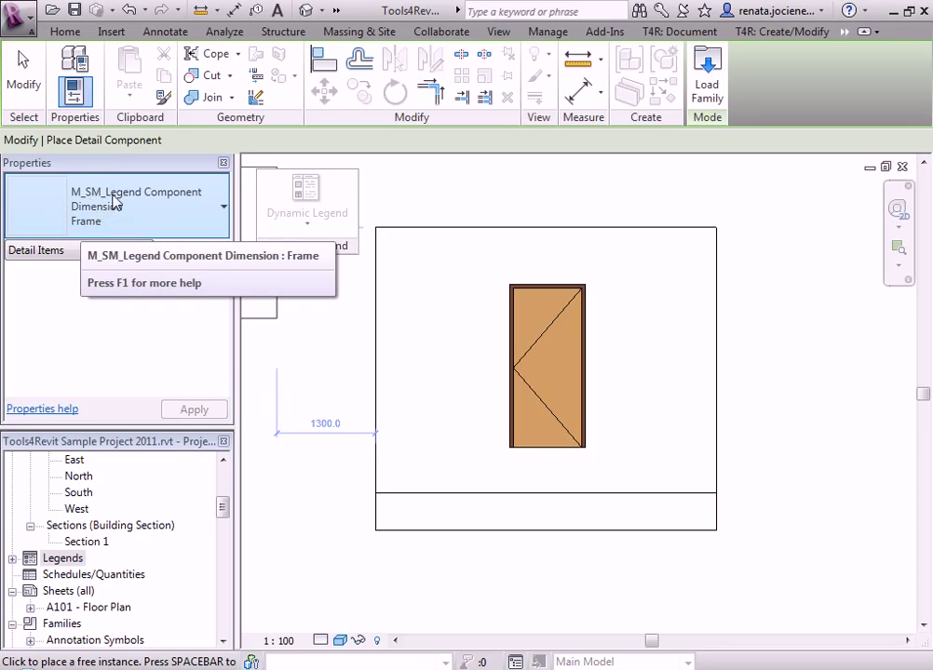
pyautogui.click(446, 359)
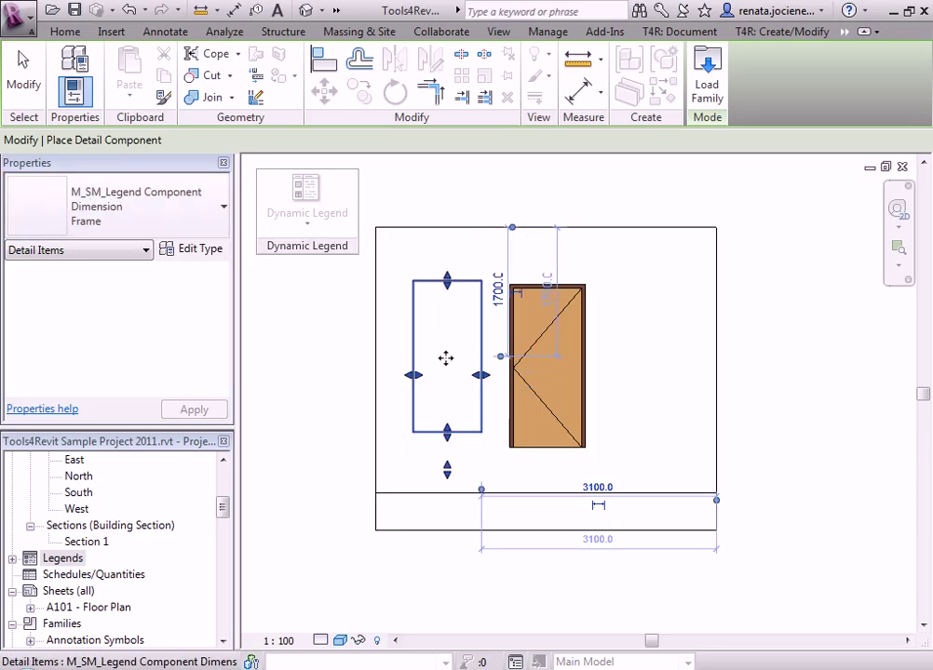
pyautogui.press('Escape')
pyautogui.press('Escape')
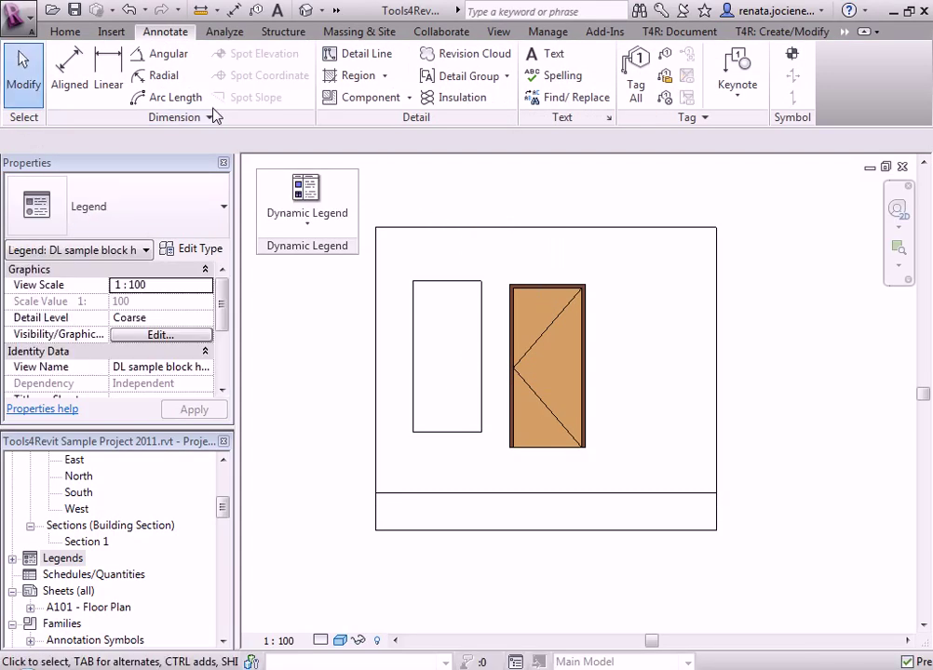
# Step: Add aligned dimensions for the frame's 2000 height and 900 width
pyautogui.click(70, 67)
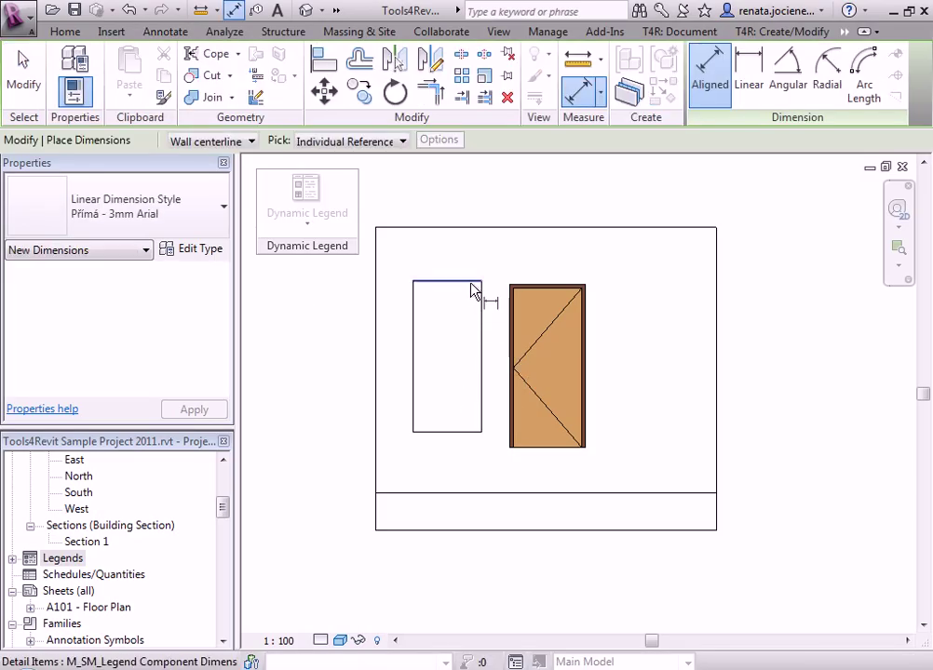
pyautogui.click(473, 282)
pyautogui.click(473, 433)
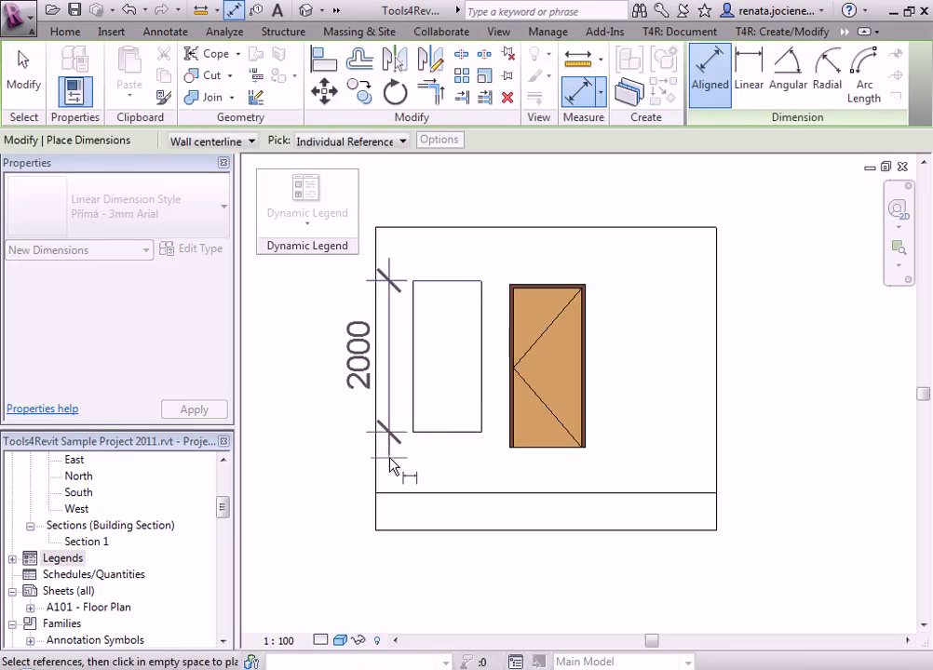
pyautogui.click(391, 465)
pyautogui.click(416, 354)
pyautogui.click(484, 323)
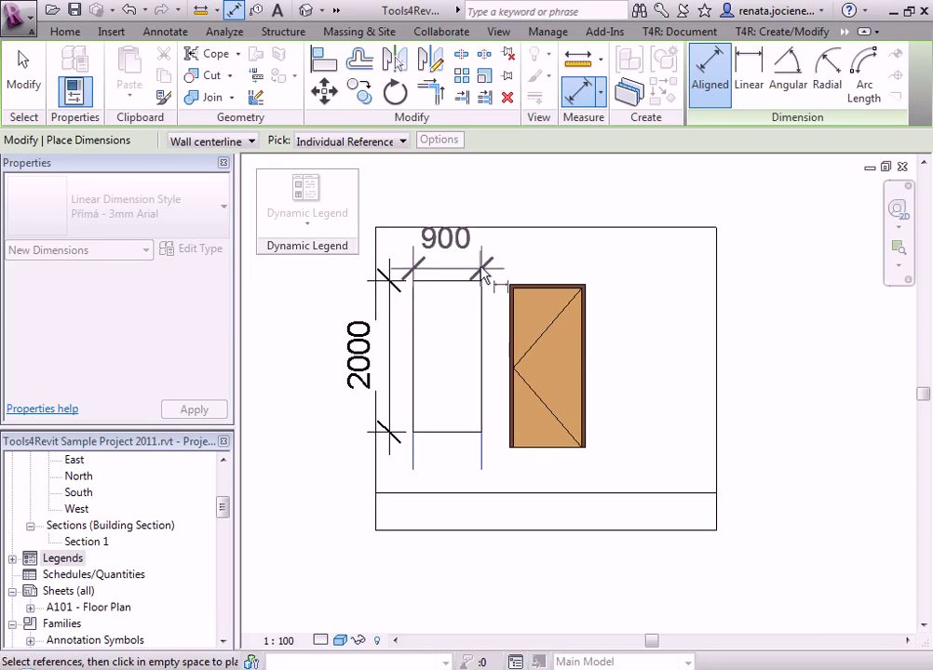
pyautogui.click(484, 277)
pyautogui.press('Escape')
# Step: Switch both dimensions to the 1.8mm dimension style
pyautogui.click(458, 268)
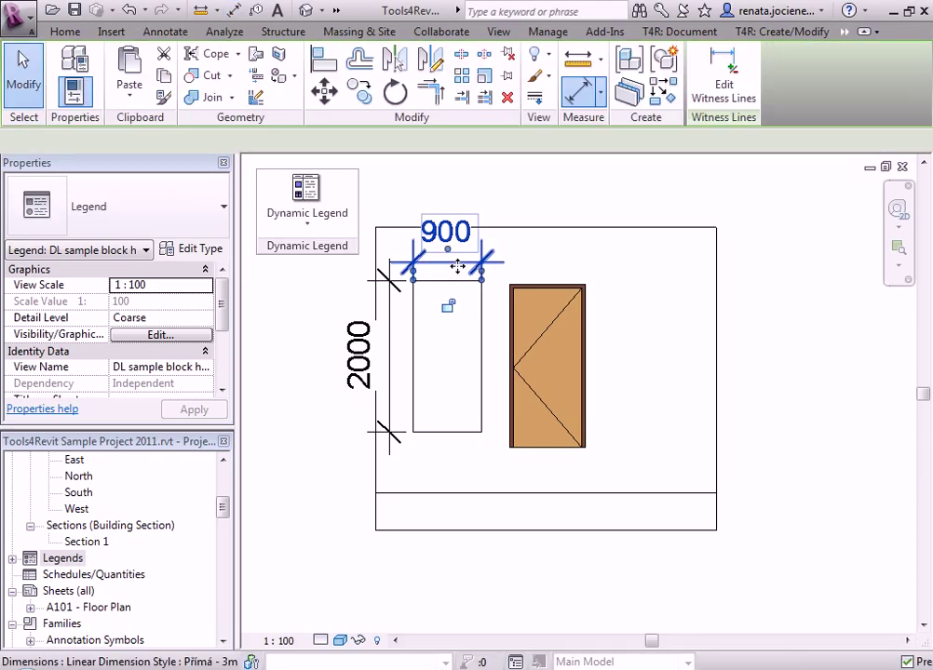
pyautogui.keyDown('ctrl'); pyautogui.click(377, 308); pyautogui.keyUp('ctrl')
pyautogui.click(198, 216)
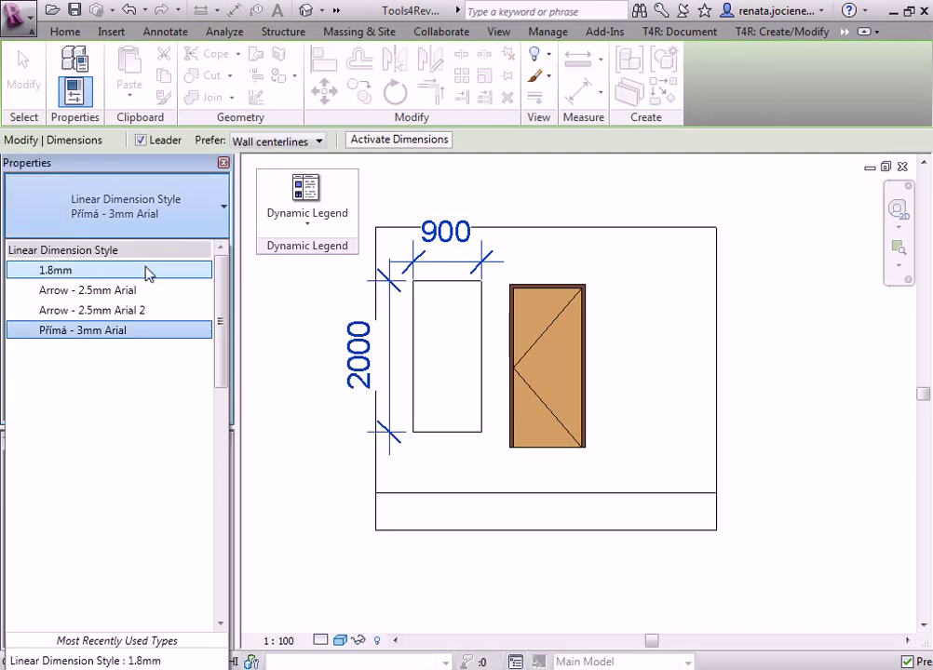
pyautogui.click(146, 271)
pyautogui.click(522, 267)
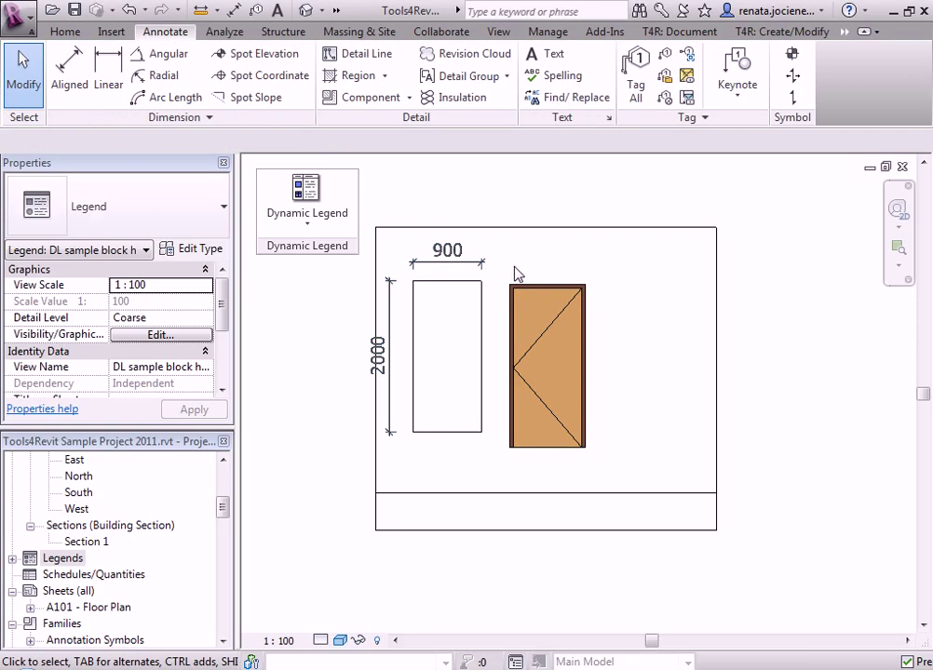
pyautogui.click(522, 313)
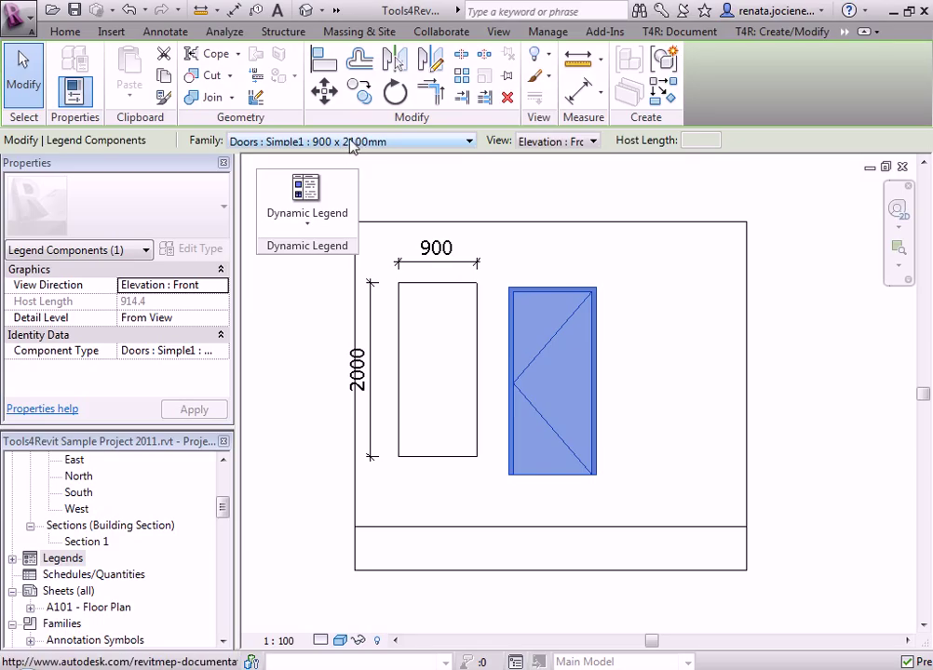
# Step: Set the dimension frame's Height to 2100 in Properties
pyautogui.click(477, 342)
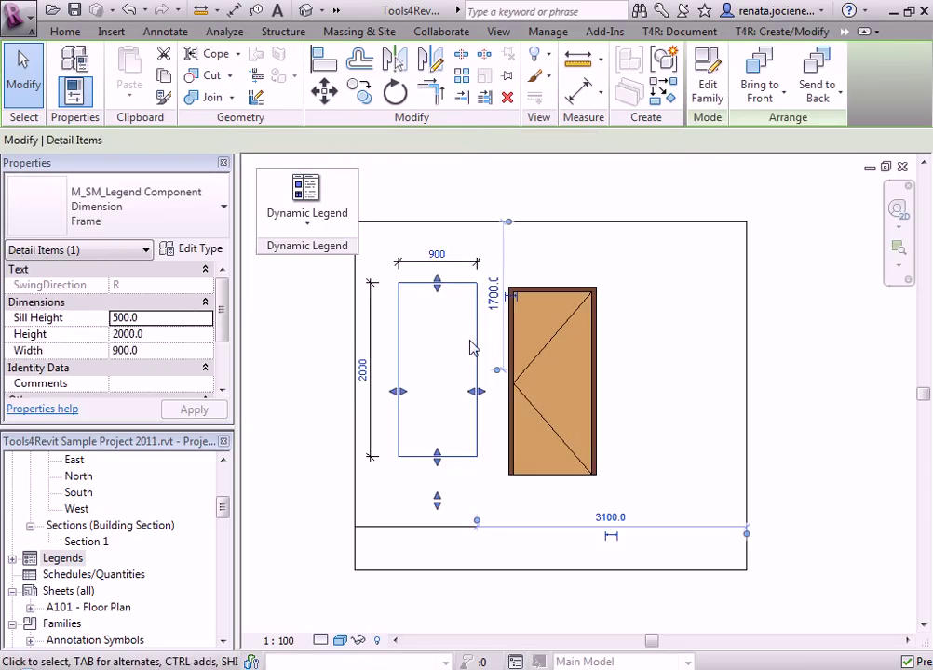
pyautogui.click(171, 335)
pyautogui.write('21')
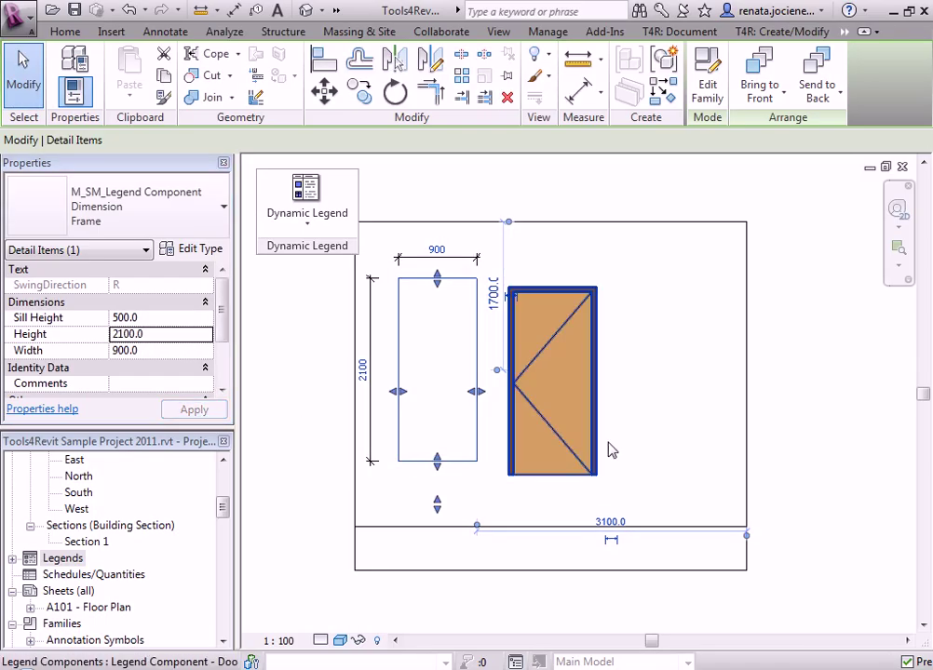
pyautogui.click(603, 347)
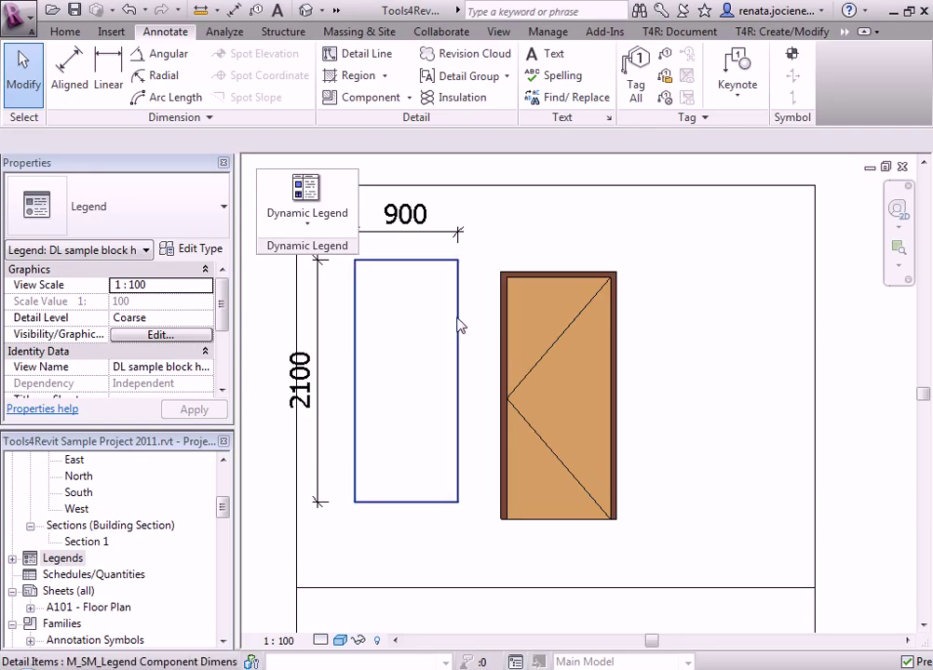
# Step: Move the frame onto the door outline so it reads 900 by 2100
pyautogui.click(459, 307)
pyautogui.moveTo(459, 307)
pyautogui.mouseDown()
pyautogui.moveTo(563, 349)
pyautogui.moveTo(602, 346)
pyautogui.mouseUp()
pyautogui.scroll(2, 602, 347)
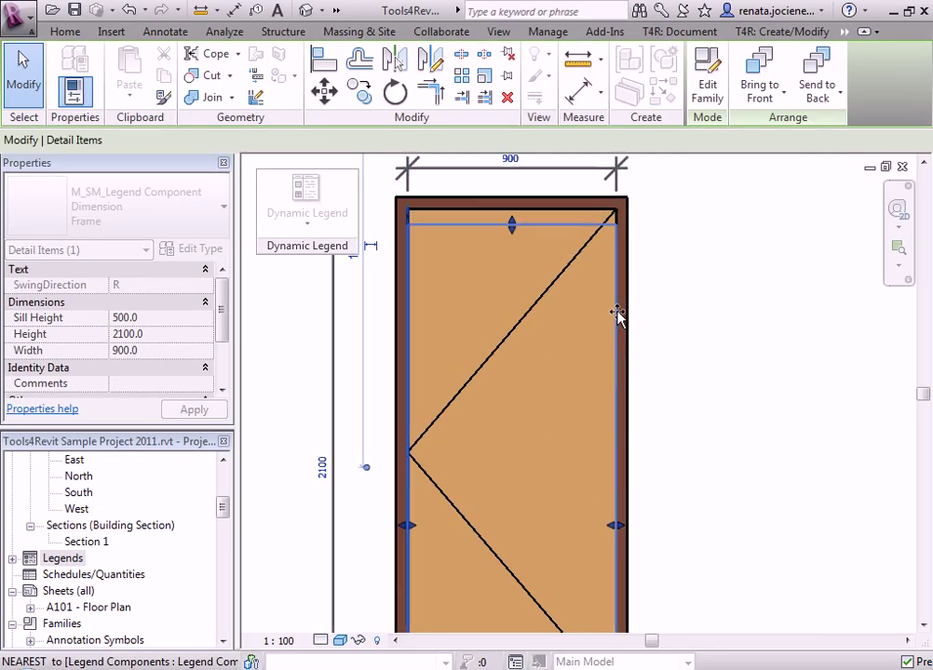
pyautogui.click(643, 320)
pyautogui.scroll(-2, 608, 333)
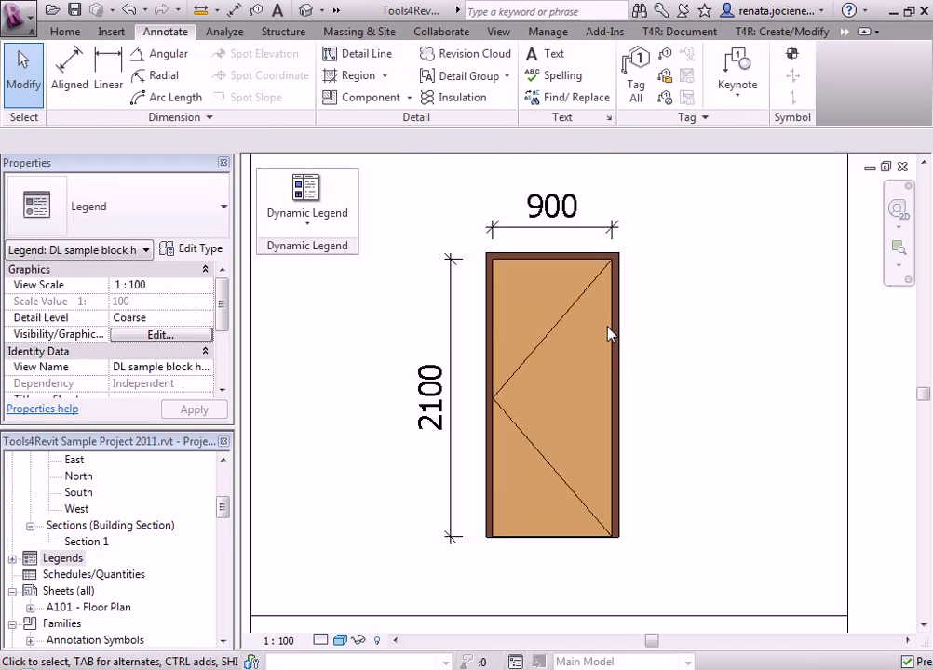
pyautogui.scroll(-2, 608, 333)
pyautogui.moveTo(681, 376); pyautogui.dragTo(673, 375, button='middle')
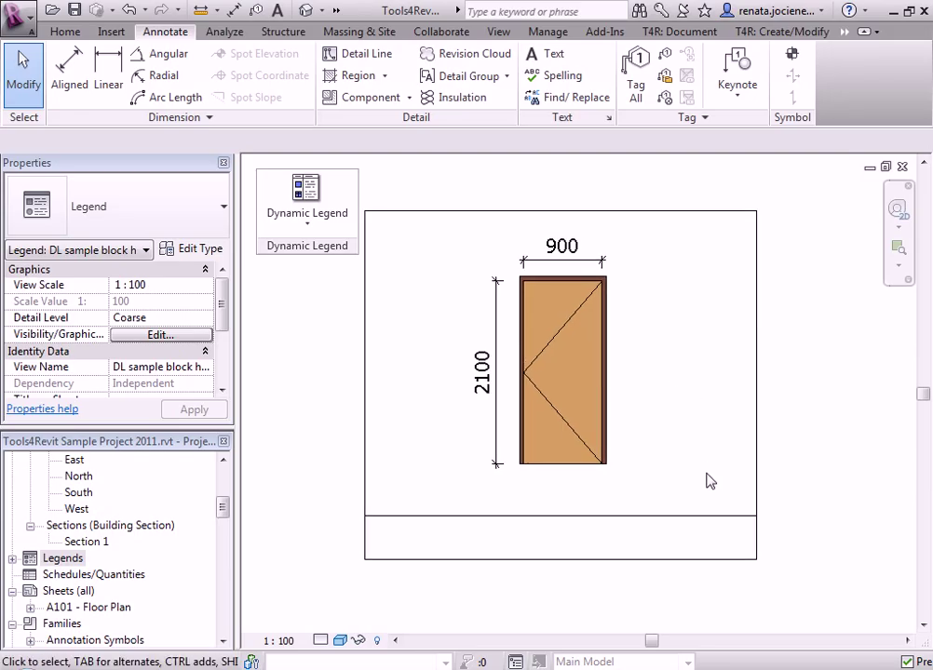
# Step: Place a 'Par names' text note in the strip below the door
pyautogui.click(548, 53)
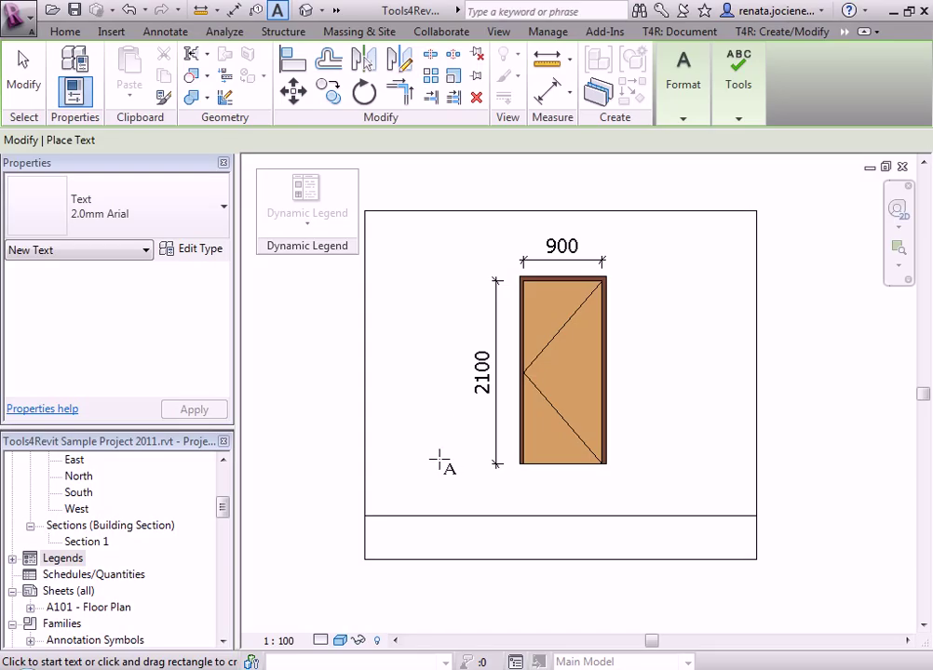
pyautogui.click(377, 527)
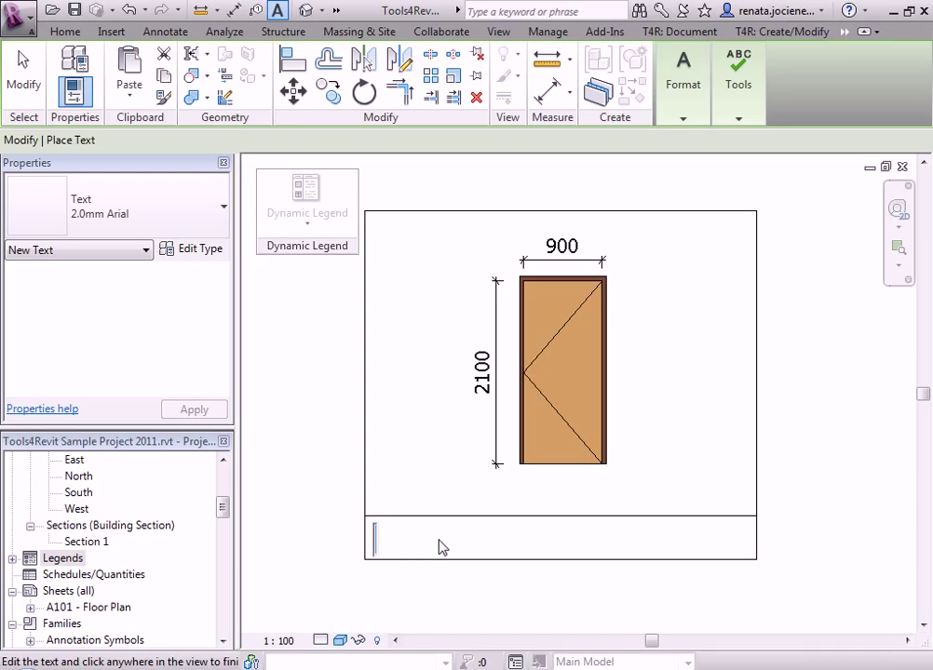
pyautogui.write('Par names')
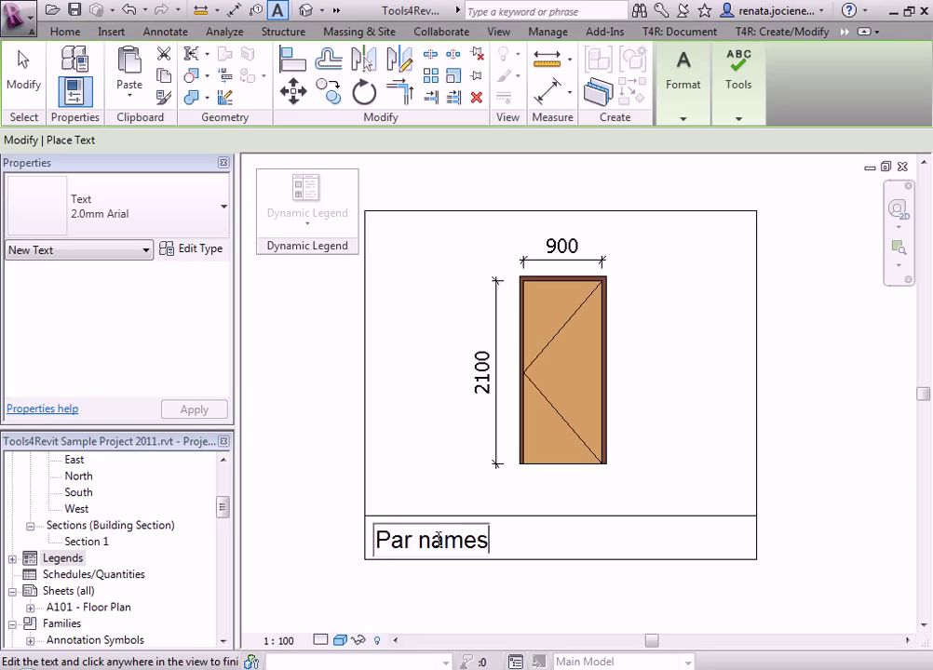
pyautogui.click(350, 459)
pyautogui.press('Escape')
pyautogui.press('Escape')
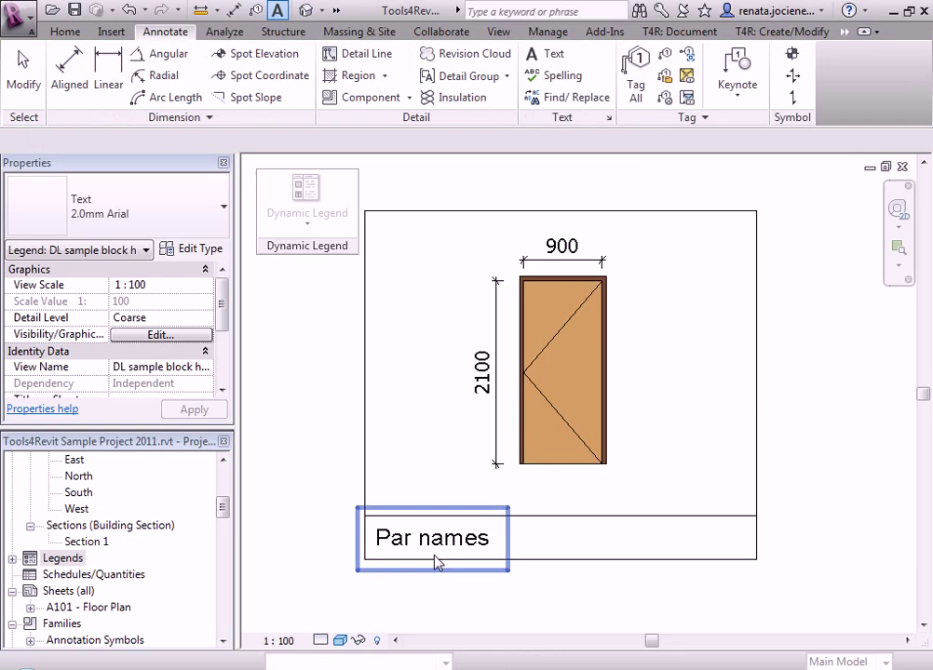
pyautogui.click(439, 555)
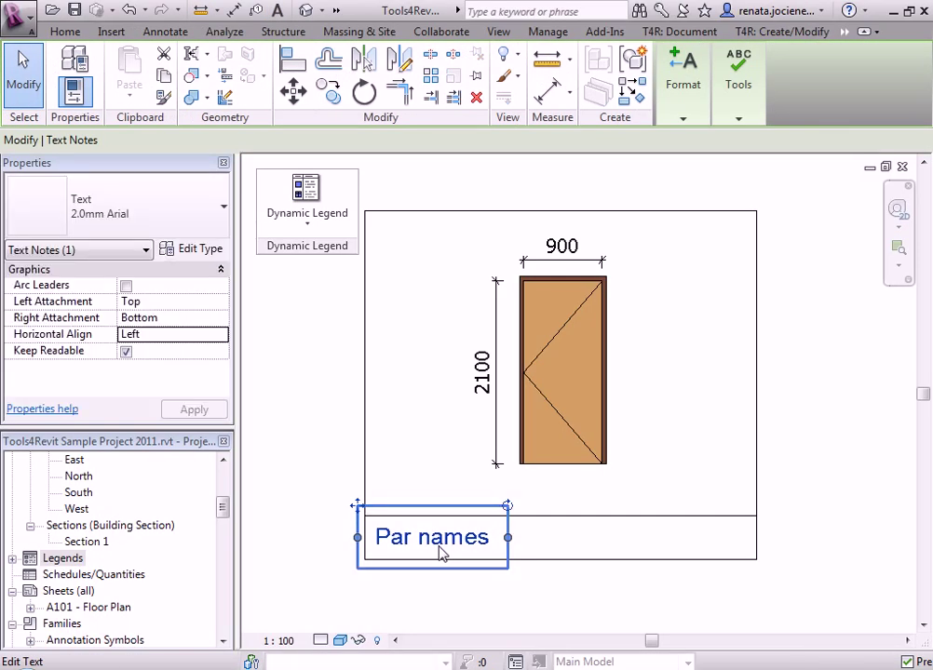
pyautogui.click(333, 442)
pyautogui.scroll(-2, 346, 446)
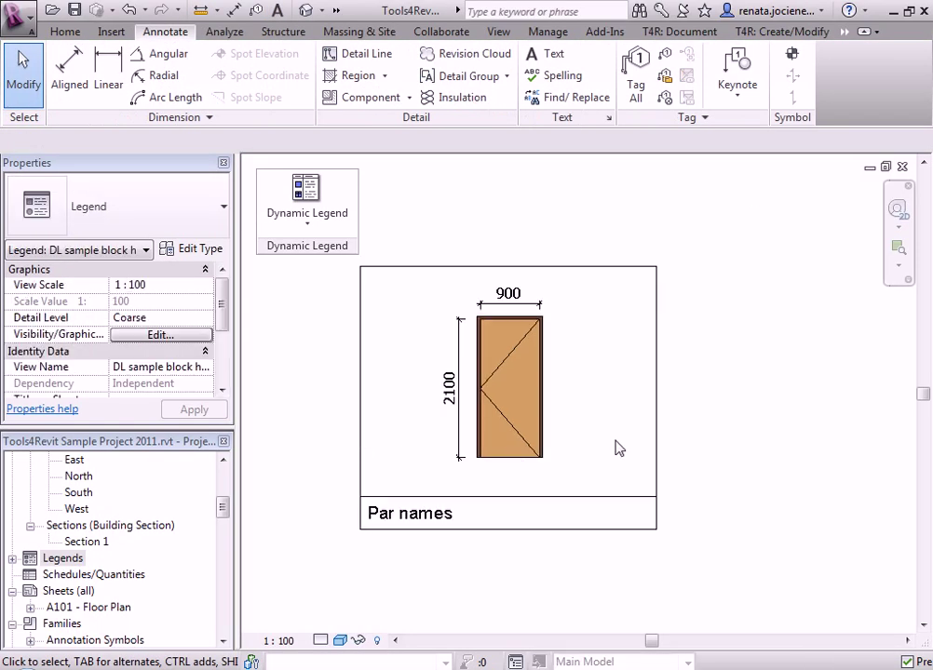
pyautogui.moveTo(616, 448); pyautogui.dragTo(653, 463, button='middle')
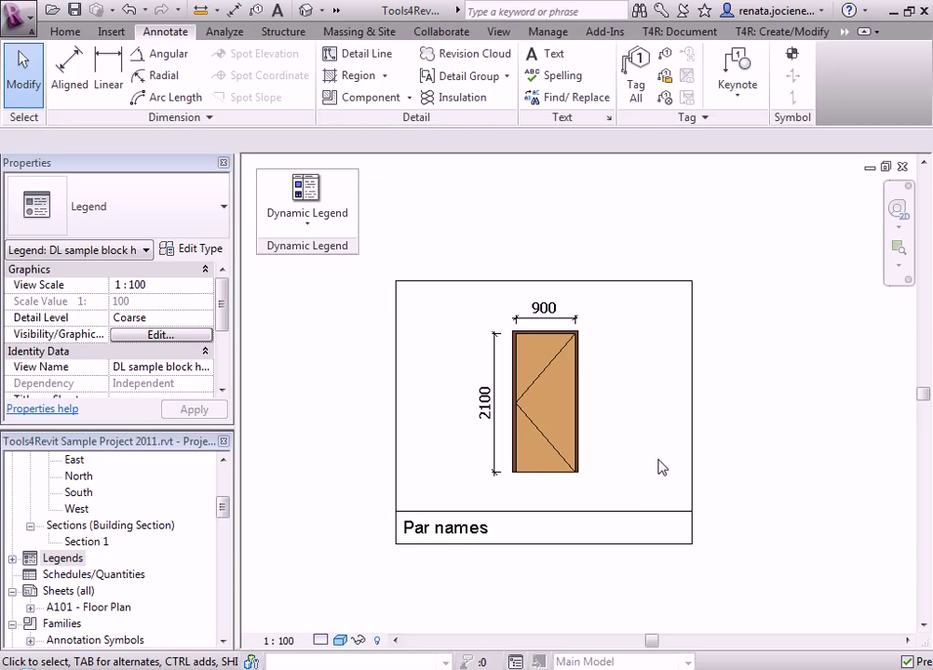
pyautogui.click(793, 56)
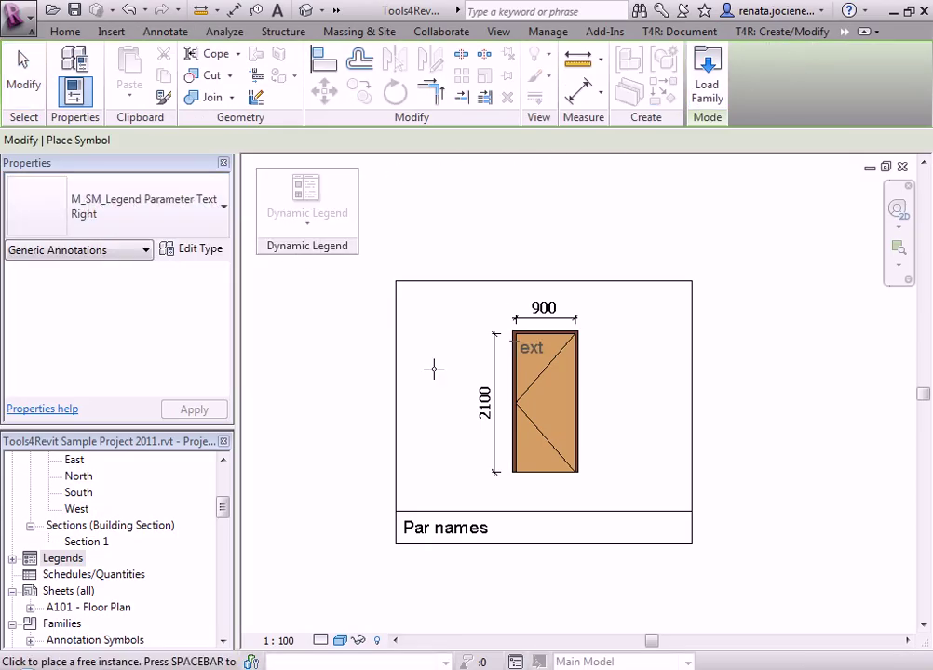
pyautogui.click(563, 528)
pyautogui.press('Escape')
pyautogui.press('Escape')
pyautogui.scroll(2, 630, 584)
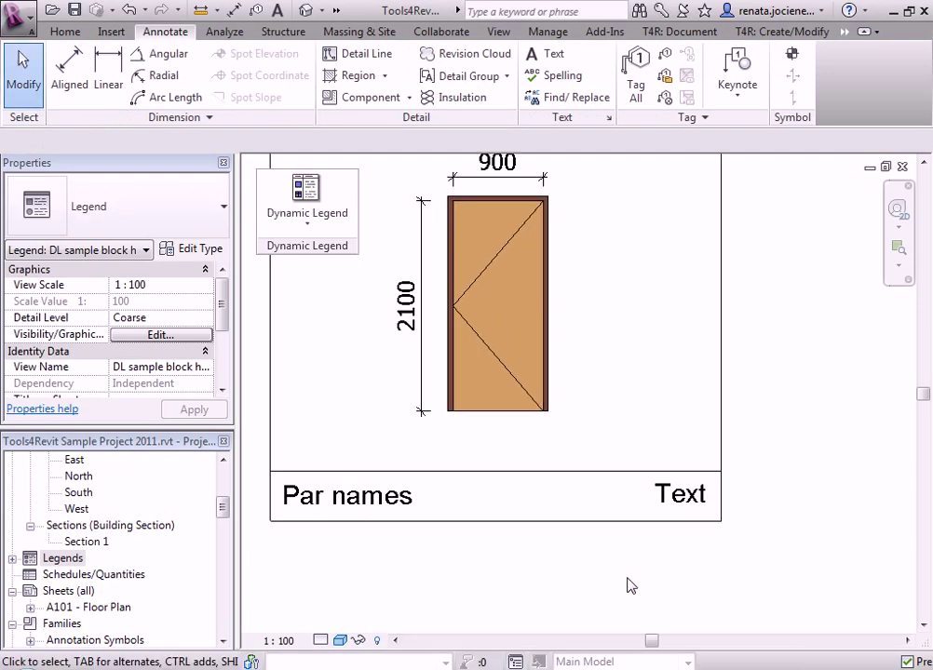
pyautogui.click(694, 494)
pyautogui.click(691, 487)
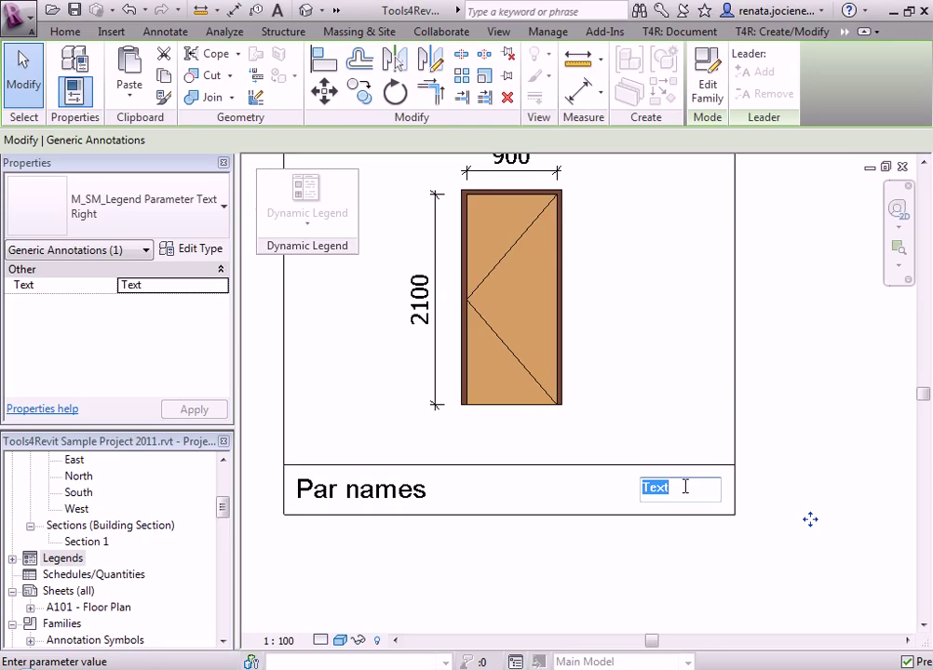
pyautogui.write('Values')
pyautogui.click(638, 575)
pyautogui.scroll(-2, 618, 563)
pyautogui.scroll(-1, 617, 561)
pyautogui.press('Escape')
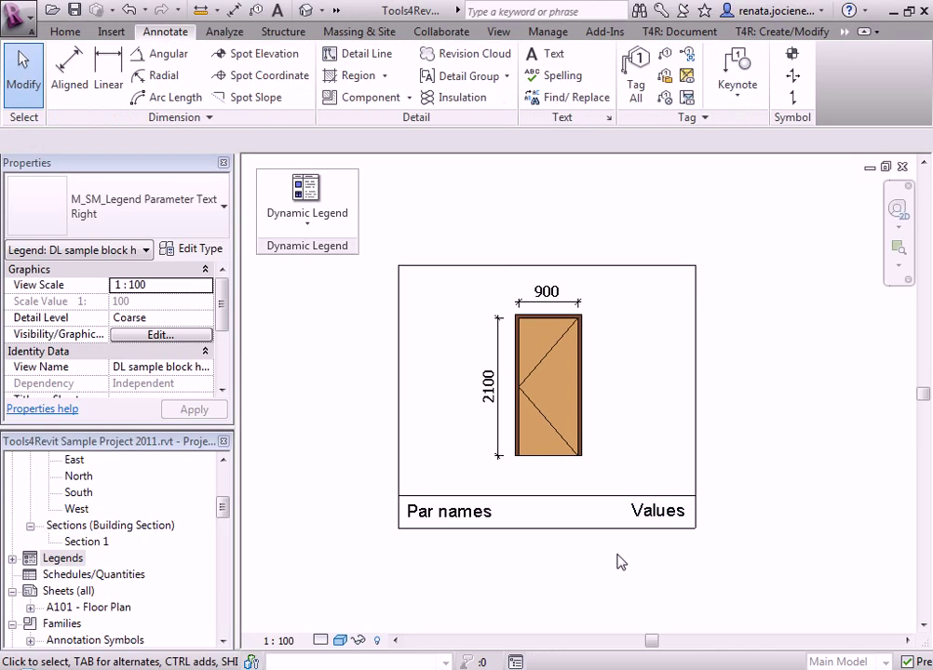
pyautogui.moveTo(614, 553); pyautogui.dragTo(625, 532, button='middle')
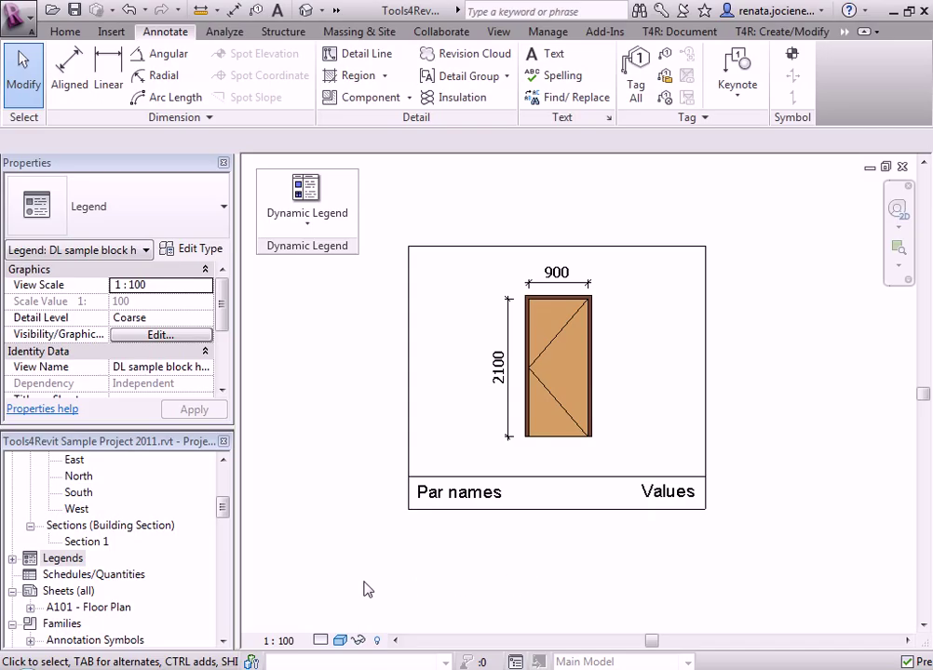
# Step: Begin a new 1:100 legend view, entering the name DL sample block vertical
pyautogui.rightClick(65, 557)
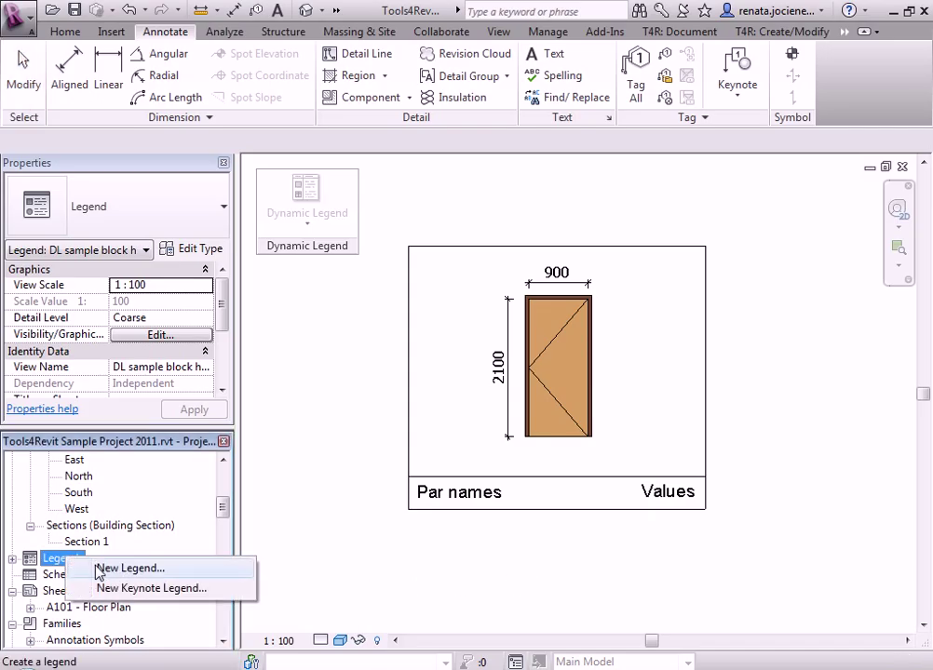
pyautogui.click(123, 567)
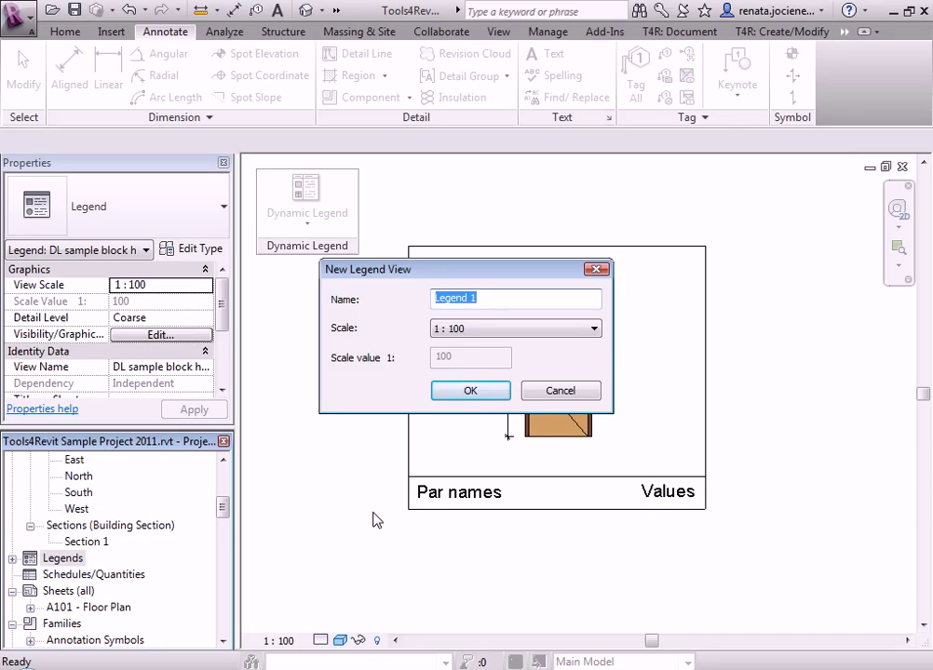
pyautogui.write('DL')
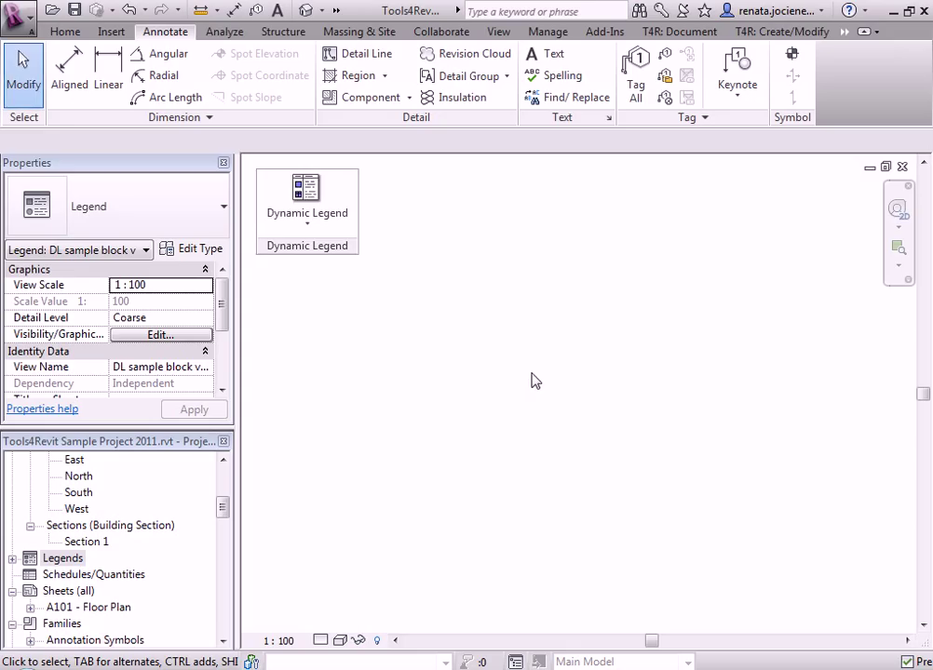
# Step: Draw the header row outline with 700, 3000, 2000 and 500 detail-line segments
pyautogui.click(356, 56)
pyautogui.click(421, 311)
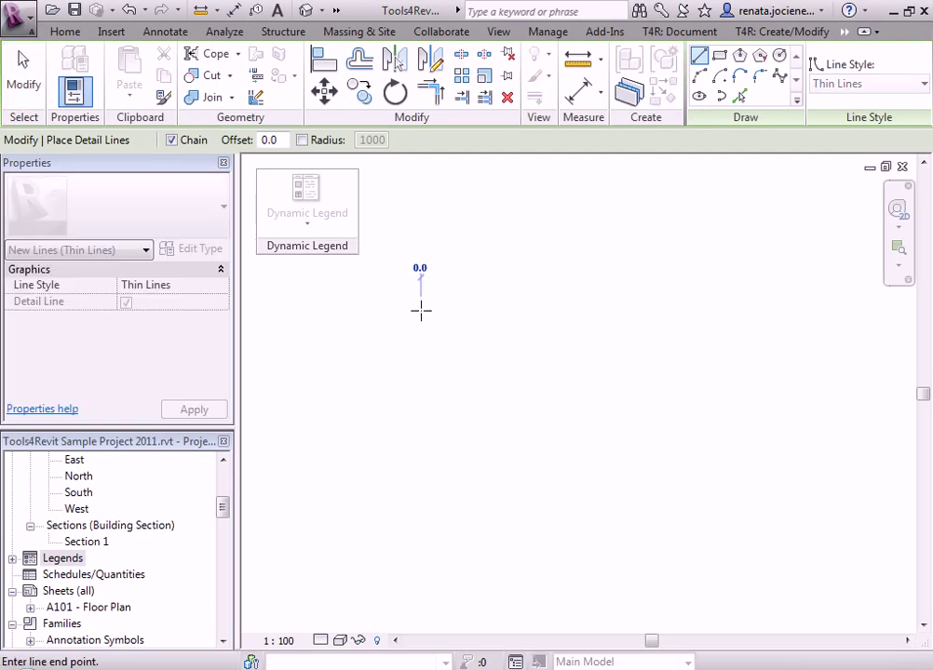
pyautogui.write('700')
pyautogui.press('Return')
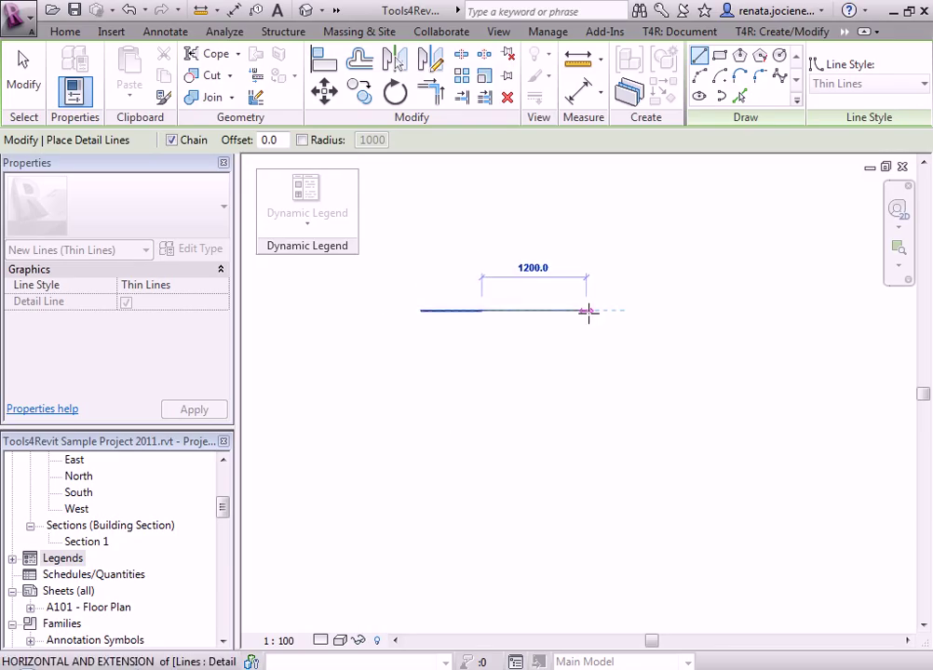
pyautogui.write('3000')
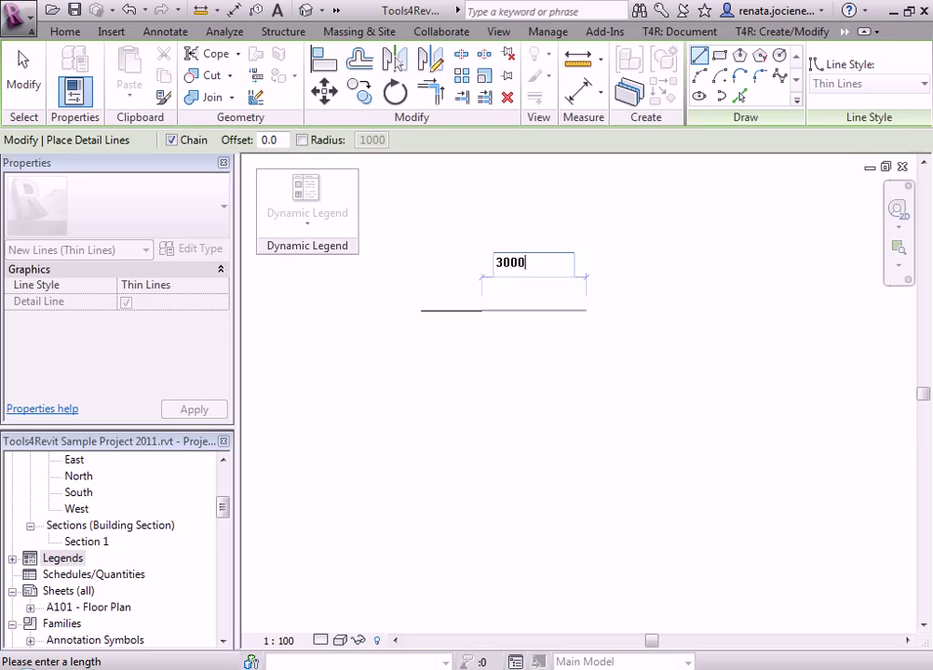
pyautogui.press('Return')
pyautogui.scroll(-1, 507, 310)
pyautogui.scroll(-1, 517, 316)
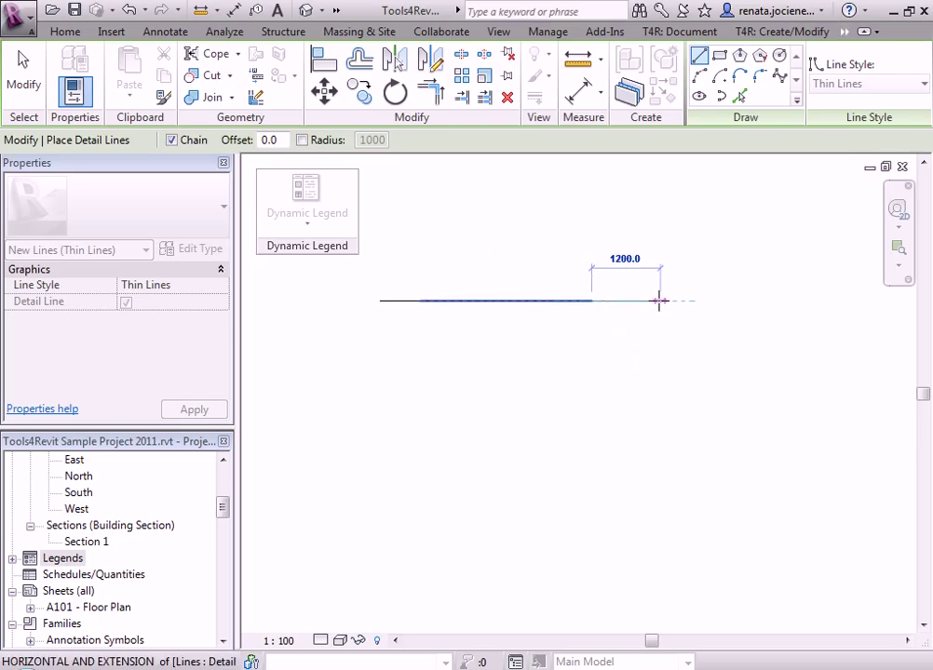
pyautogui.write('2000')
pyautogui.press('Return')
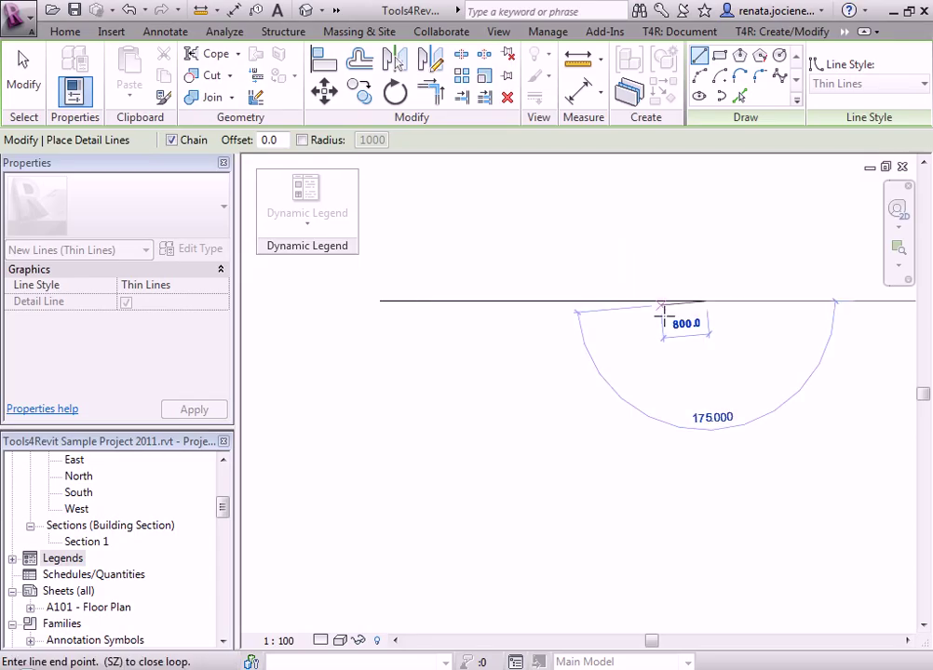
pyautogui.moveTo(729, 475); pyautogui.dragTo(717, 437, button='middle')
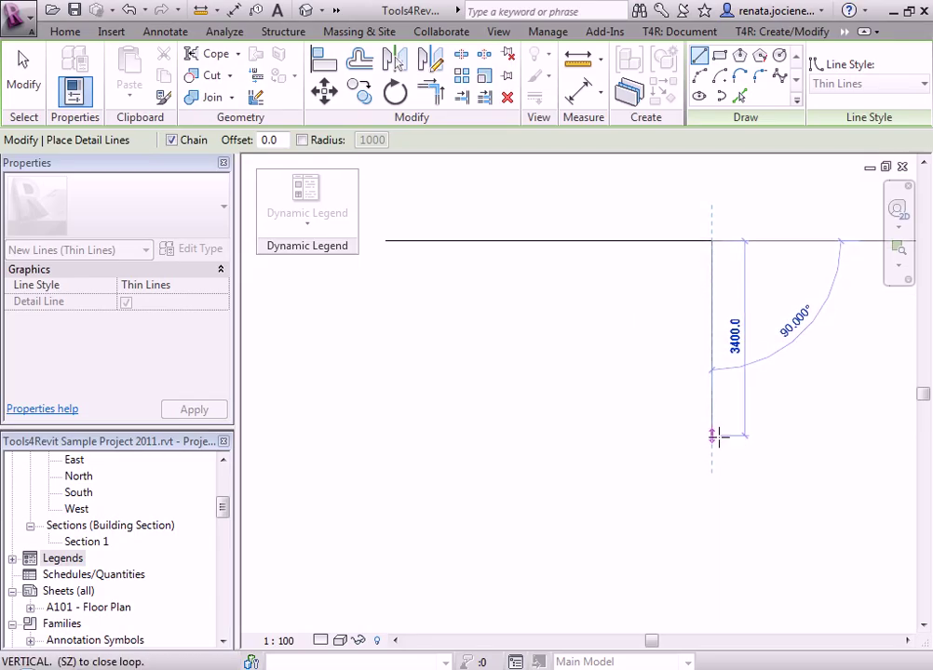
pyautogui.write('500')
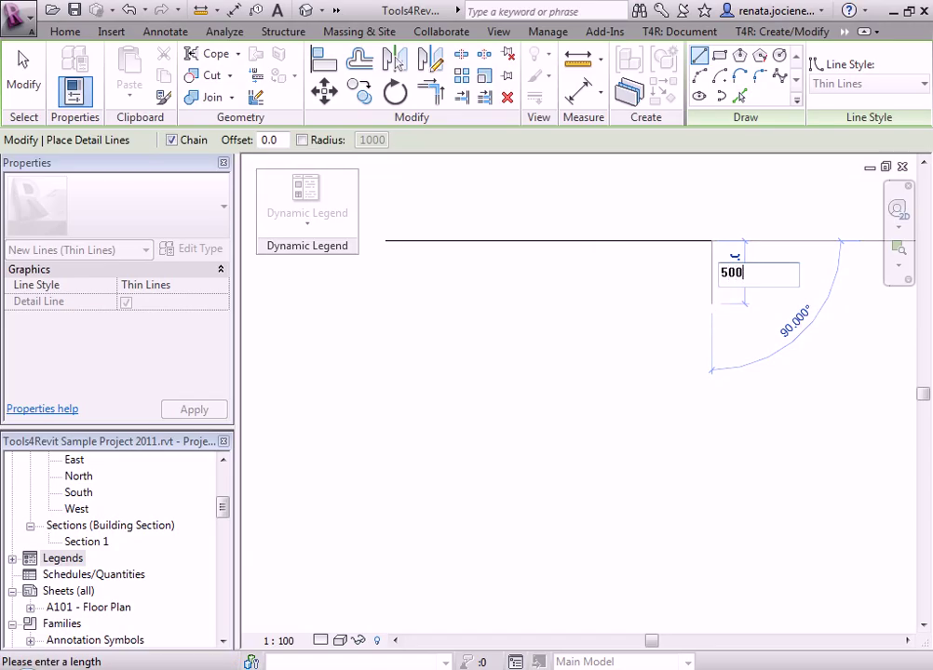
pyautogui.press('Return')
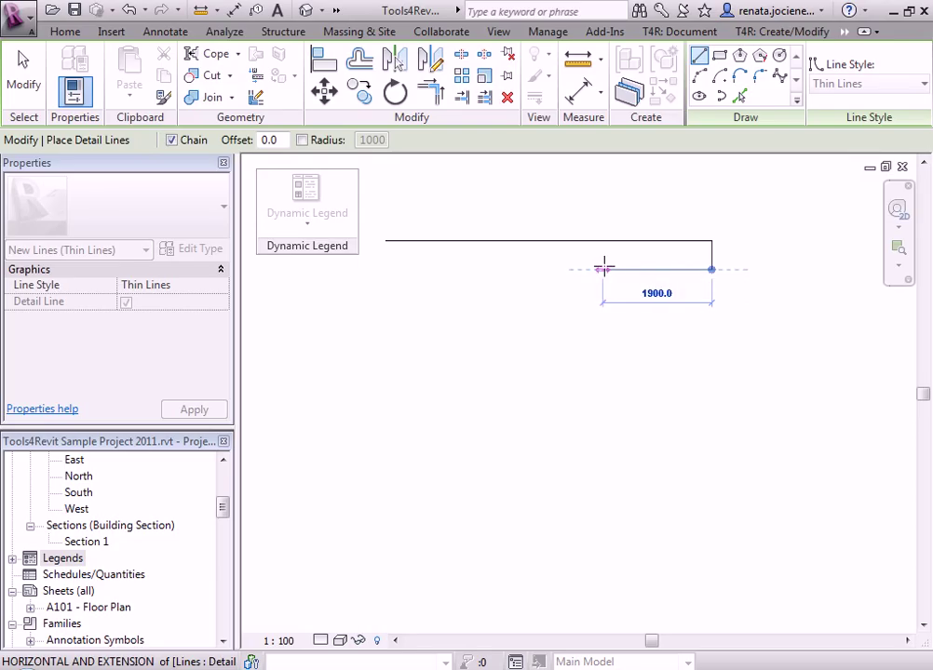
pyautogui.click(597, 269)
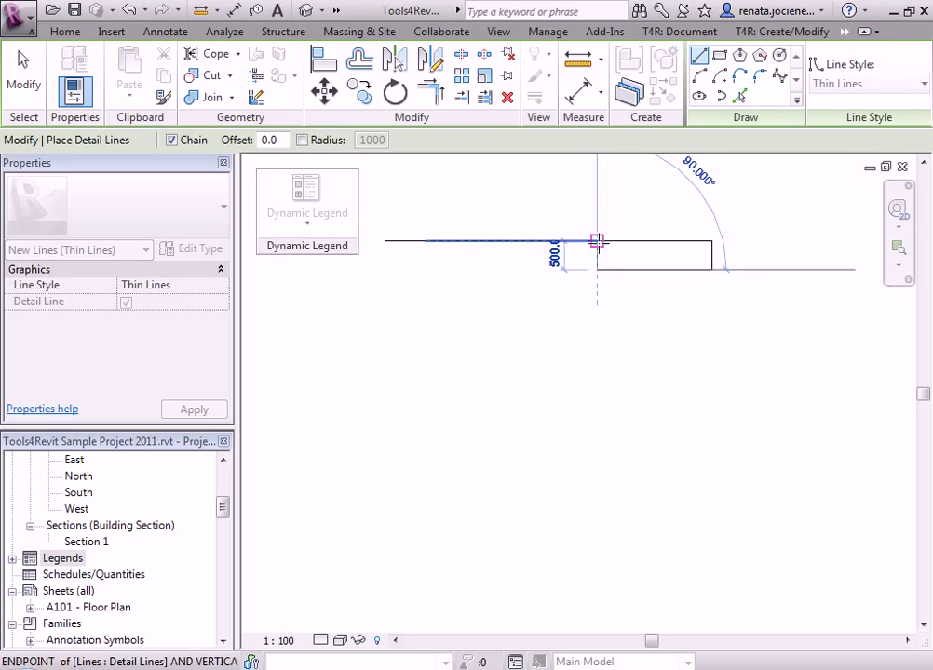
pyautogui.click(596, 242)
pyautogui.press('Escape')
# Step: Add the header's first column divider, left edge and bottom line
pyautogui.click(386, 242)
pyautogui.click(426, 242)
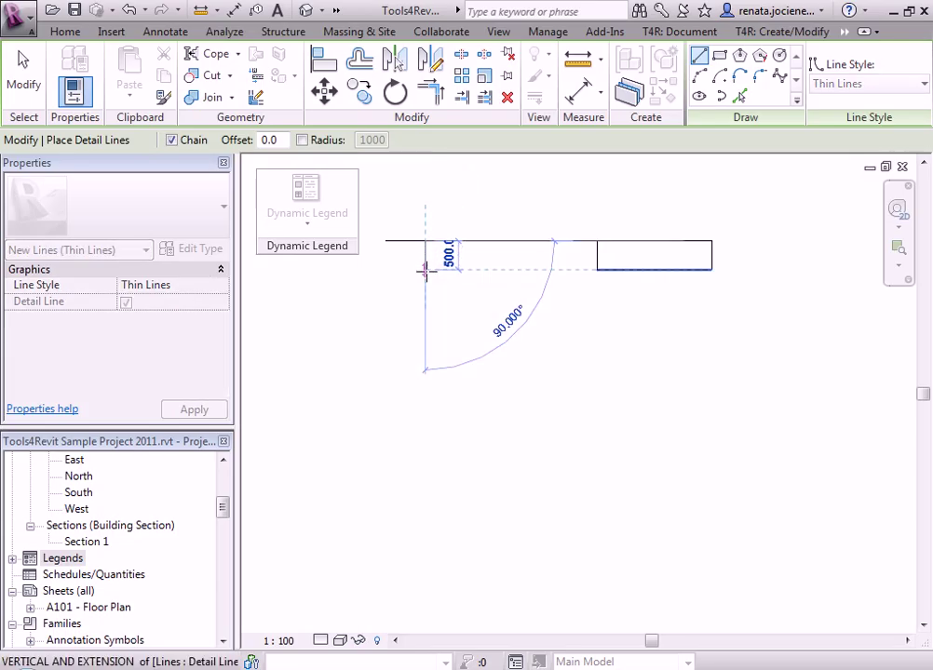
pyautogui.click(425, 270)
pyautogui.click(597, 270)
pyautogui.press('Escape')
pyautogui.click(383, 243)
pyautogui.click(386, 270)
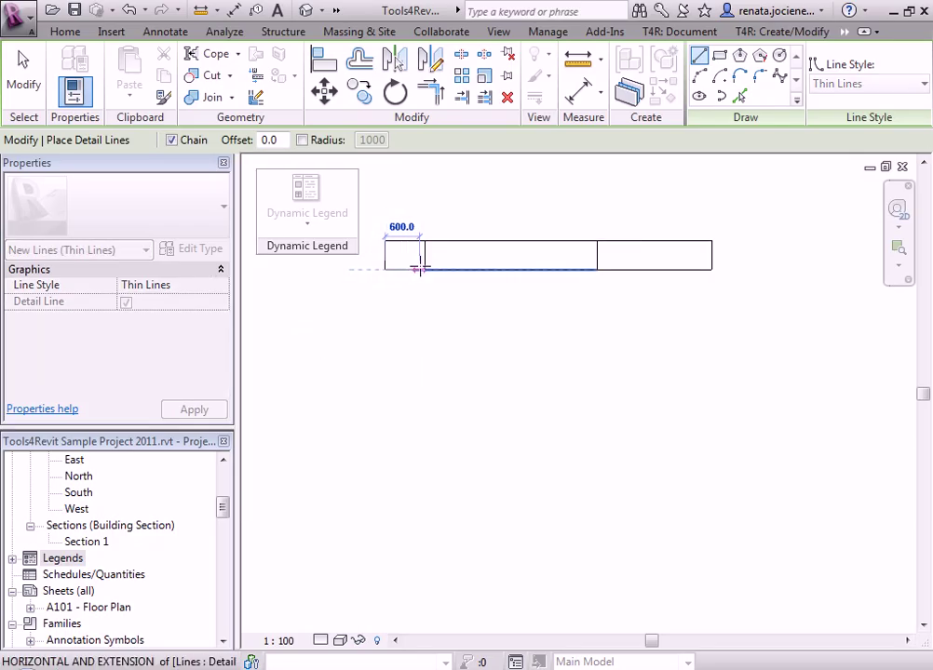
pyautogui.click(426, 270)
# Step: Draw the table body's left edge, bottom line and first two column dividers
pyautogui.click(384, 270)
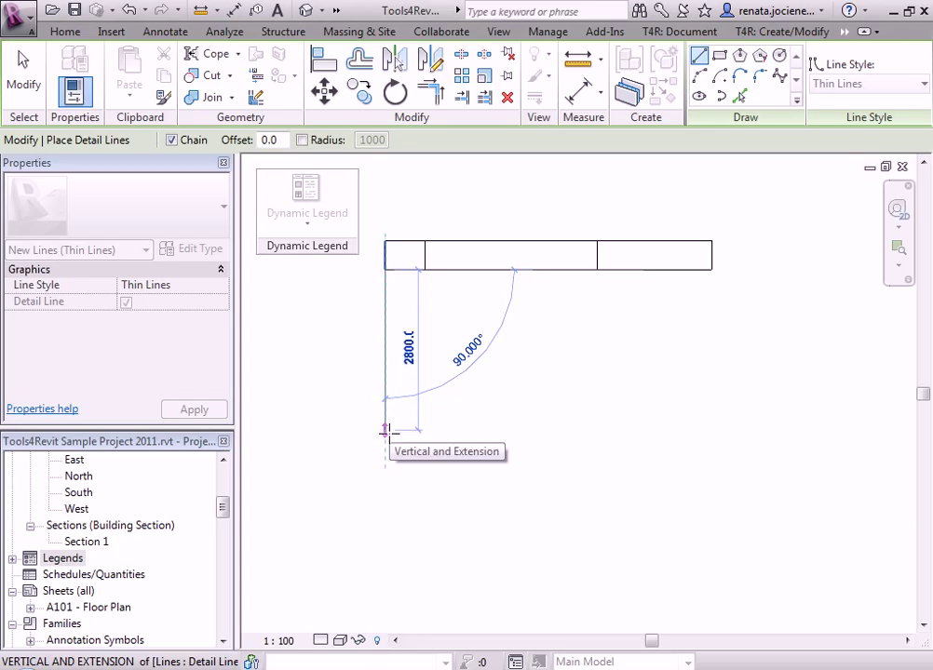
pyautogui.click(386, 440)
pyautogui.click(425, 441)
pyautogui.click(425, 270)
pyautogui.press('Escape')
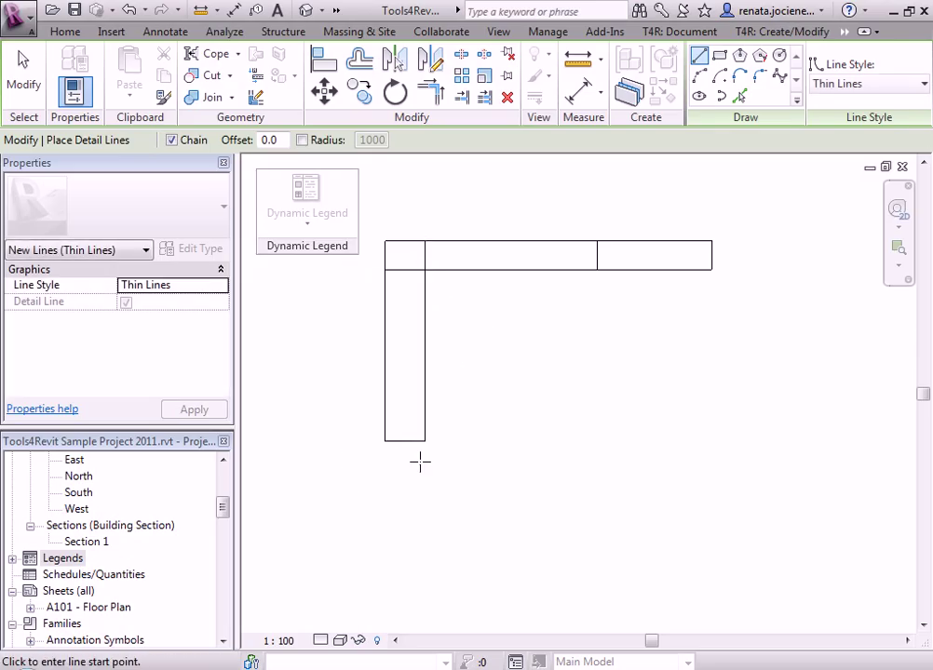
pyautogui.click(425, 440)
pyautogui.click(598, 439)
pyautogui.click(597, 268)
pyautogui.press('Escape')
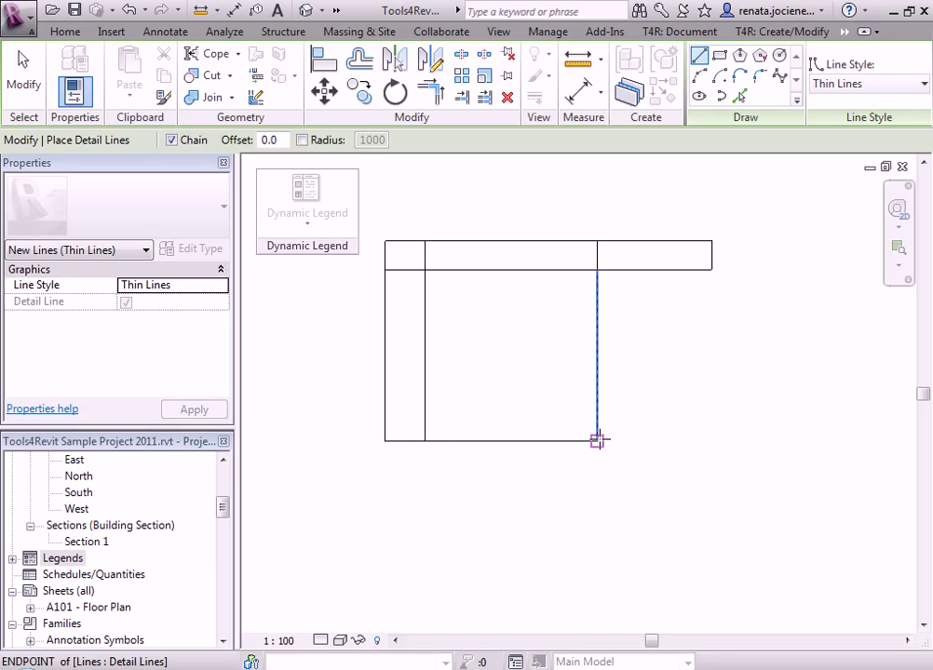
# Step: Close the last column with its bottom and right edges, then recenter the table
pyautogui.click(597, 439)
pyautogui.click(713, 441)
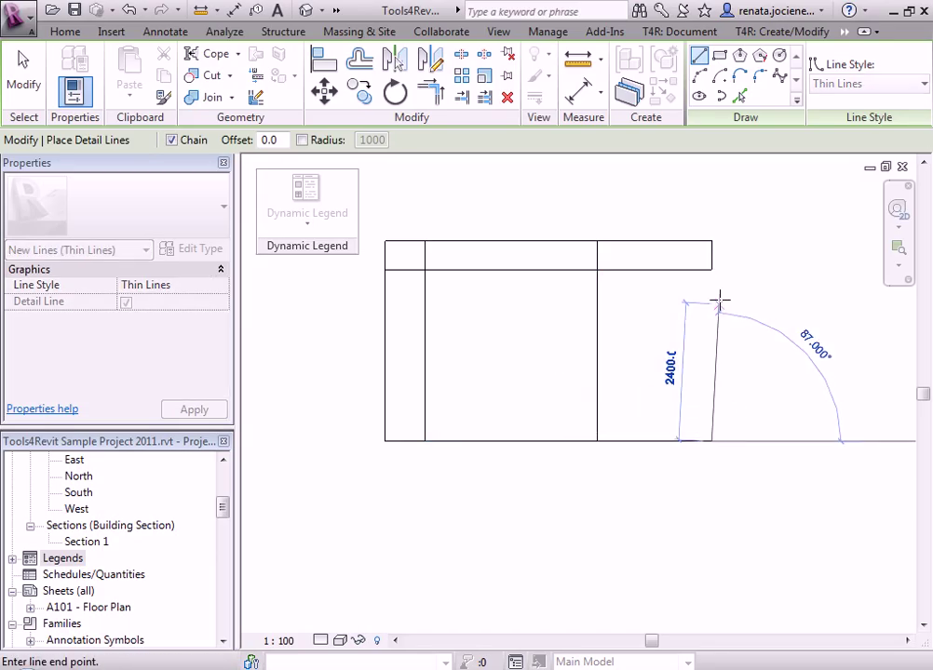
pyautogui.click(712, 270)
pyautogui.press('Escape')
pyautogui.press('Escape')
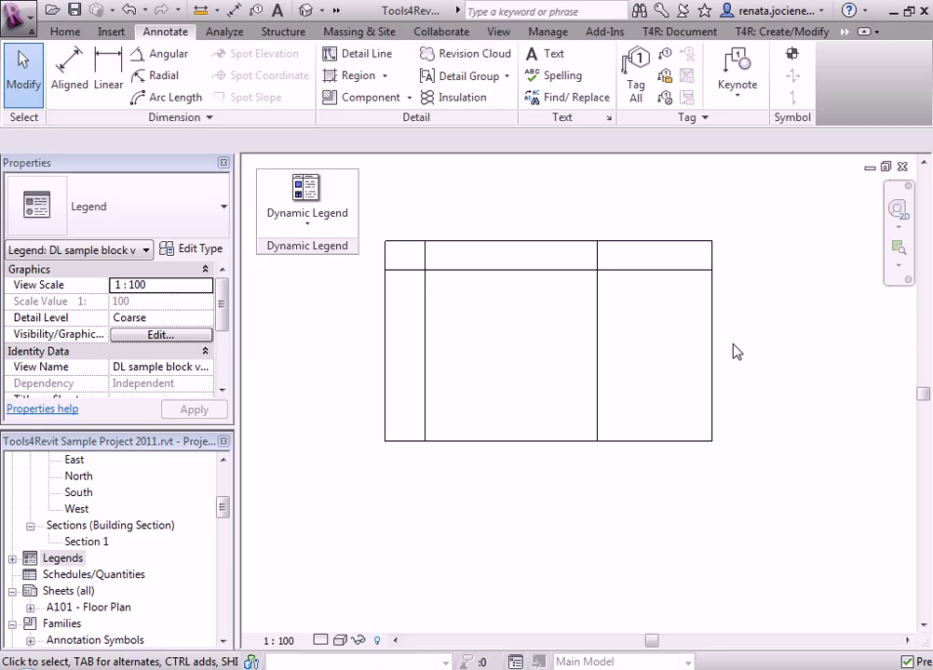
pyautogui.moveTo(740, 337); pyautogui.dragTo(742, 380, button='middle')
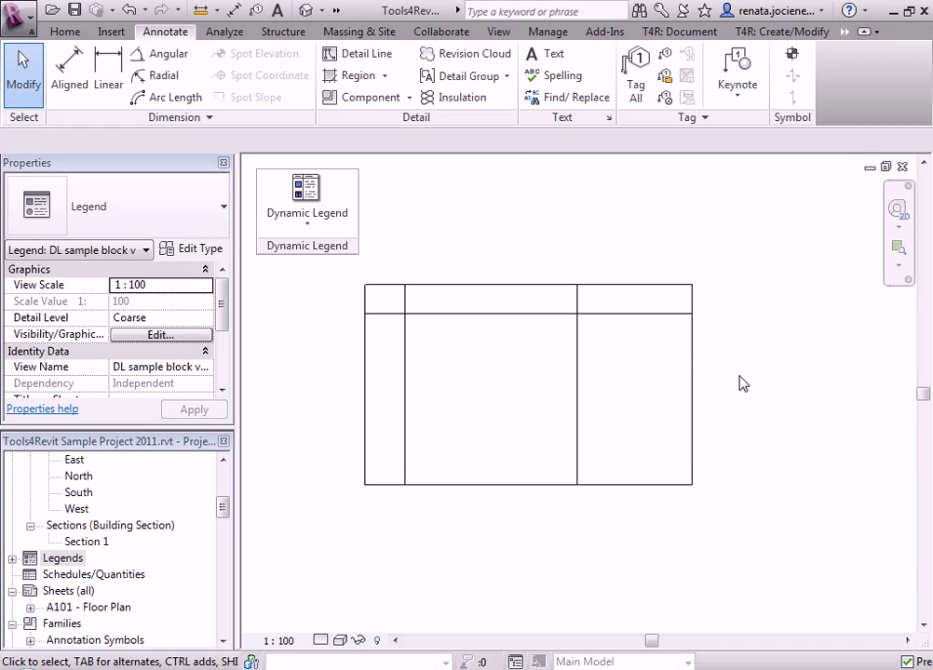
pyautogui.scroll(1, 551, 377)
pyautogui.scroll(1, 546, 439)
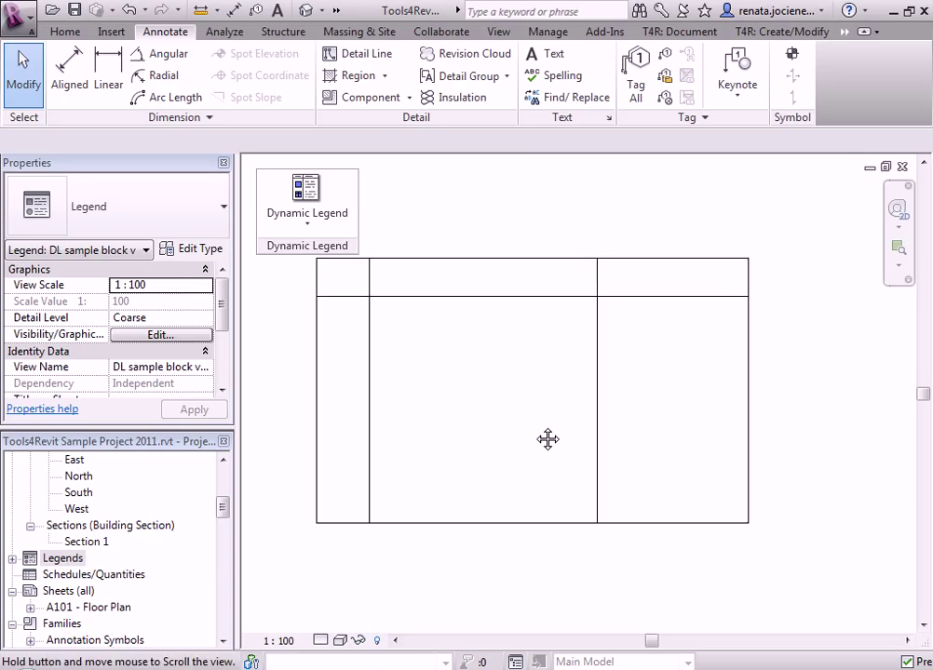
pyautogui.moveTo(546, 440); pyautogui.dragTo(544, 421, button='middle')
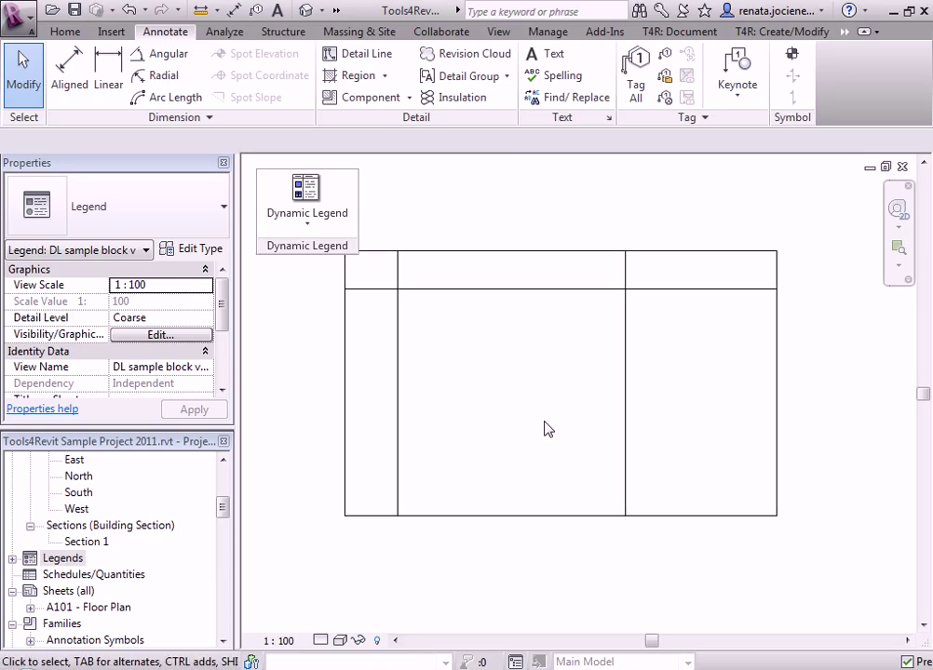
# Step: Select the dimensioned 900 × 2100 door in the horizontal sample legend, then switch to the vertical legend
pyautogui.doubleClick(51, 560)
pyautogui.doubleClick(93, 575)
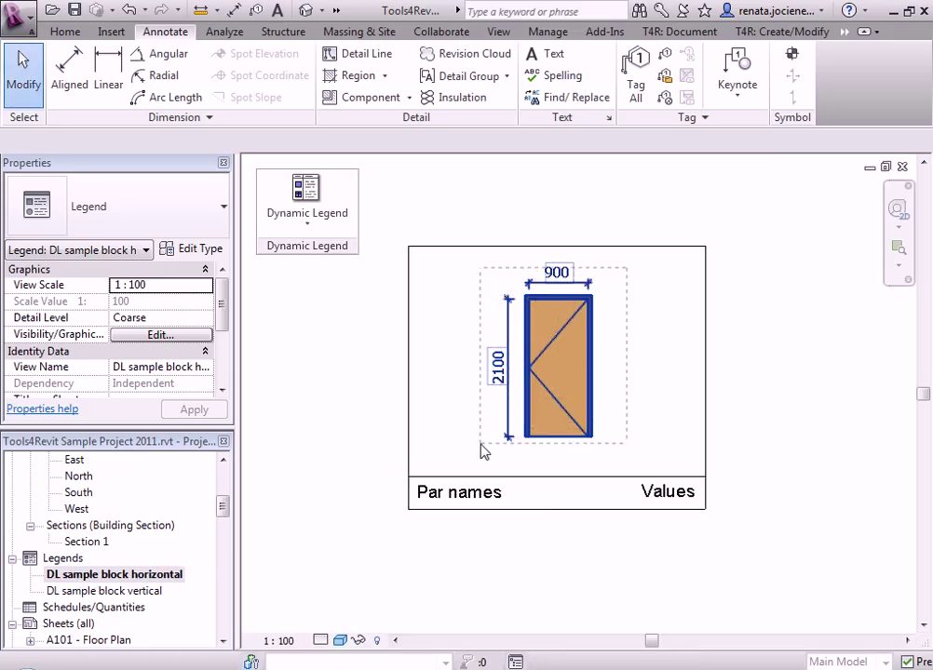
pyautogui.moveTo(482, 450); pyautogui.dragTo(482, 447)
pyautogui.doubleClick(139, 594)
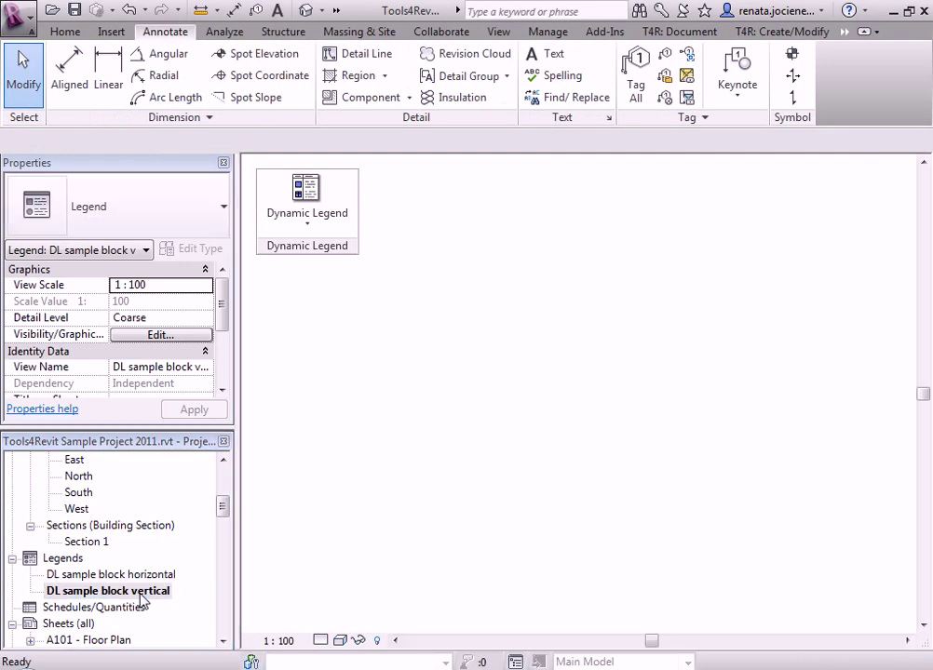
# Step: Paste the dimensioned door into the table's Design column and nudge it into position
pyautogui.hotkey('ctrl', 'v')
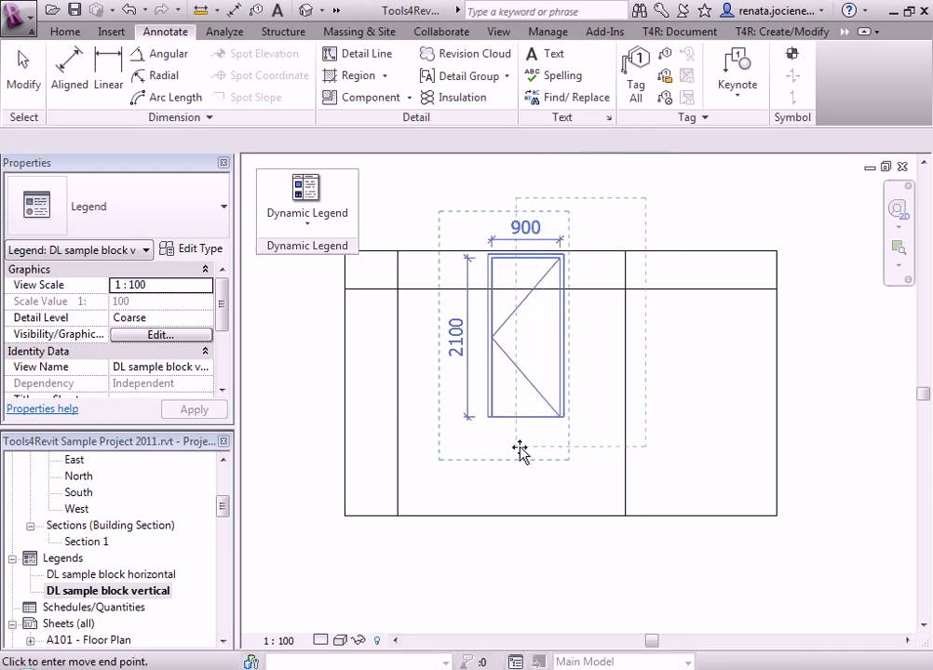
pyautogui.click(450, 506)
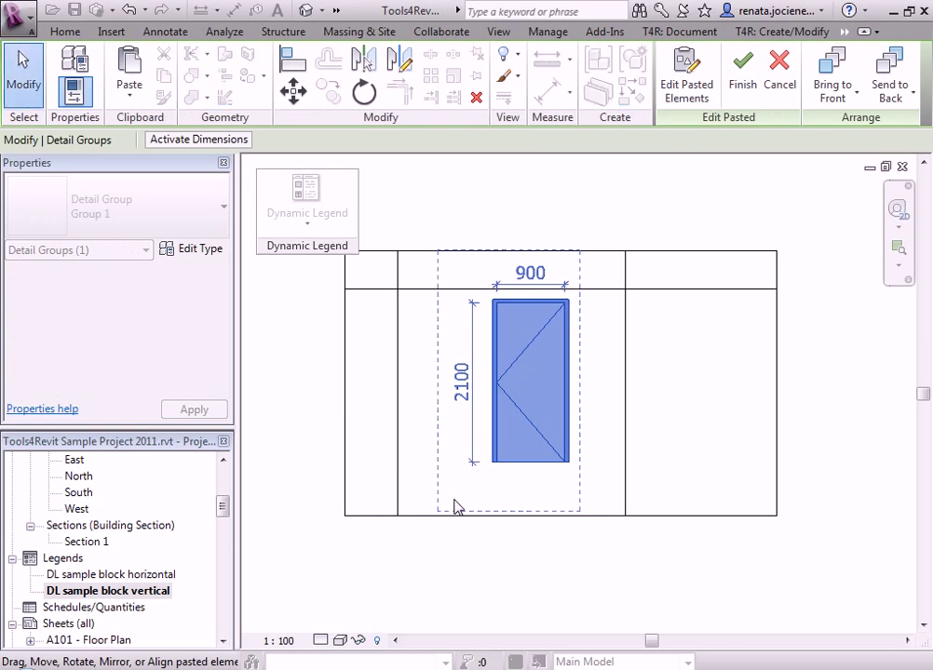
pyautogui.press('Down')
pyautogui.press('Left')
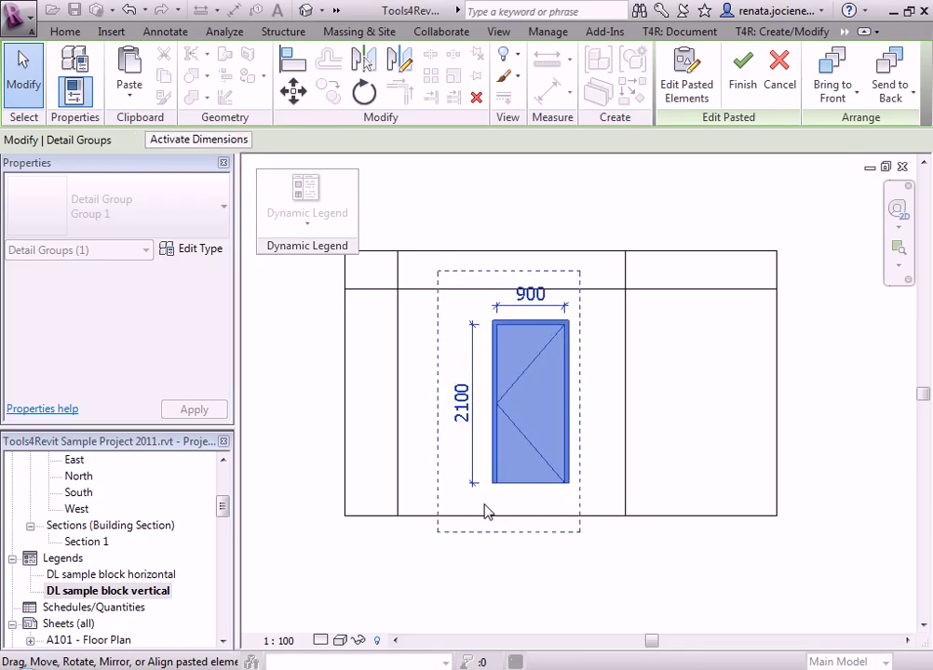
pyautogui.press('Down')
pyautogui.press('Left')
pyautogui.press('Left')
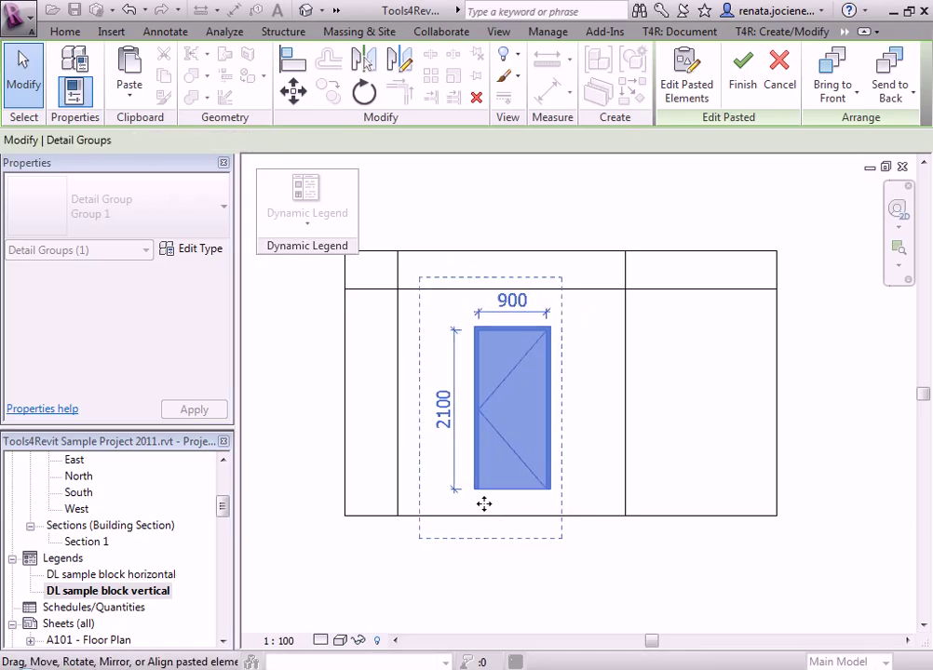
pyautogui.press('Right')
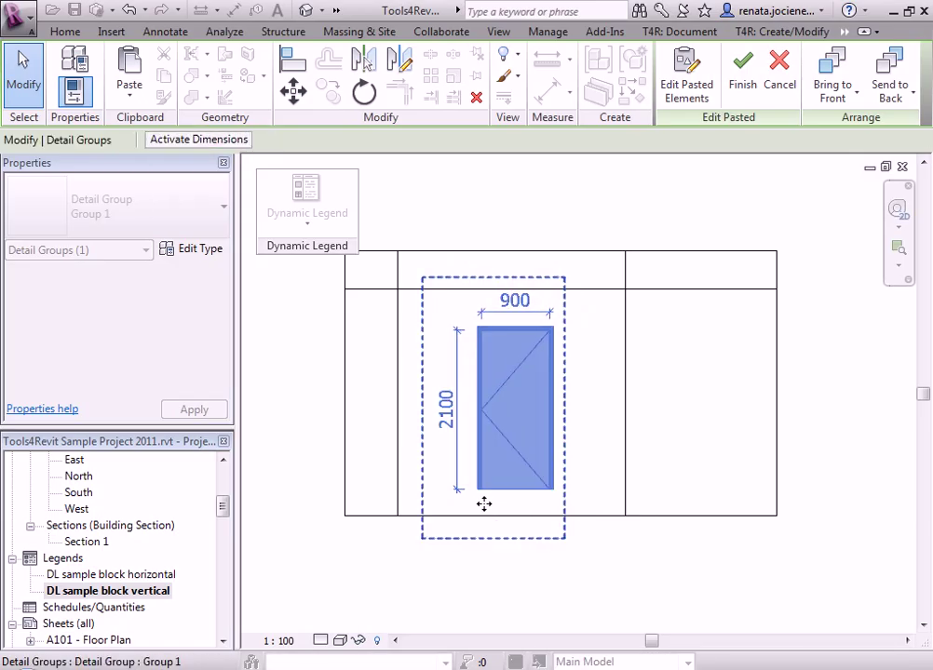
pyautogui.click(531, 594)
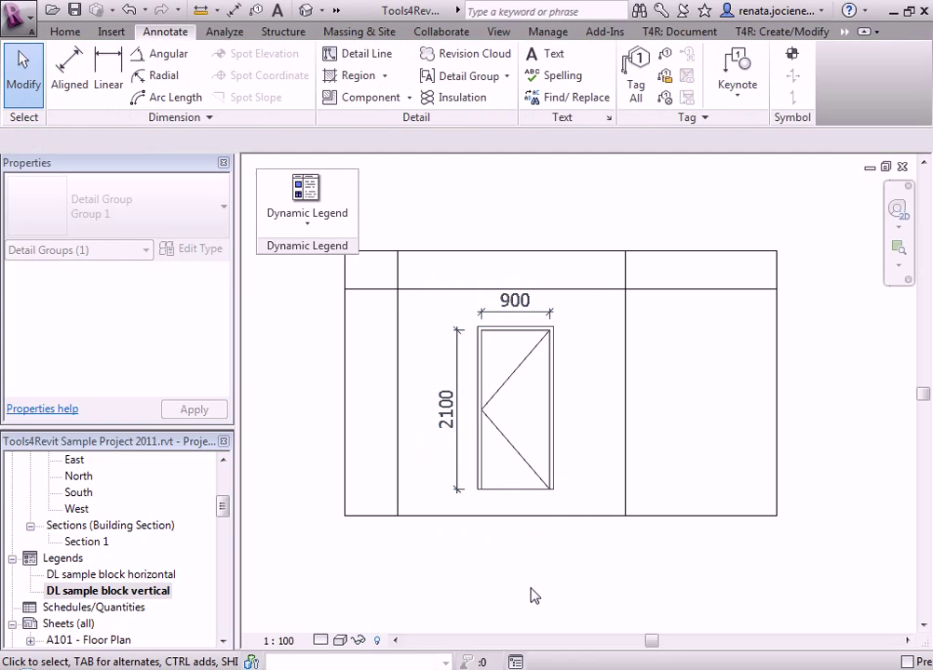
# Step: Set the legend view's visual style to Consistent Colors
pyautogui.click(339, 643)
pyautogui.click(359, 620)
pyautogui.moveTo(500, 545); pyautogui.dragTo(515, 556, button='middle')
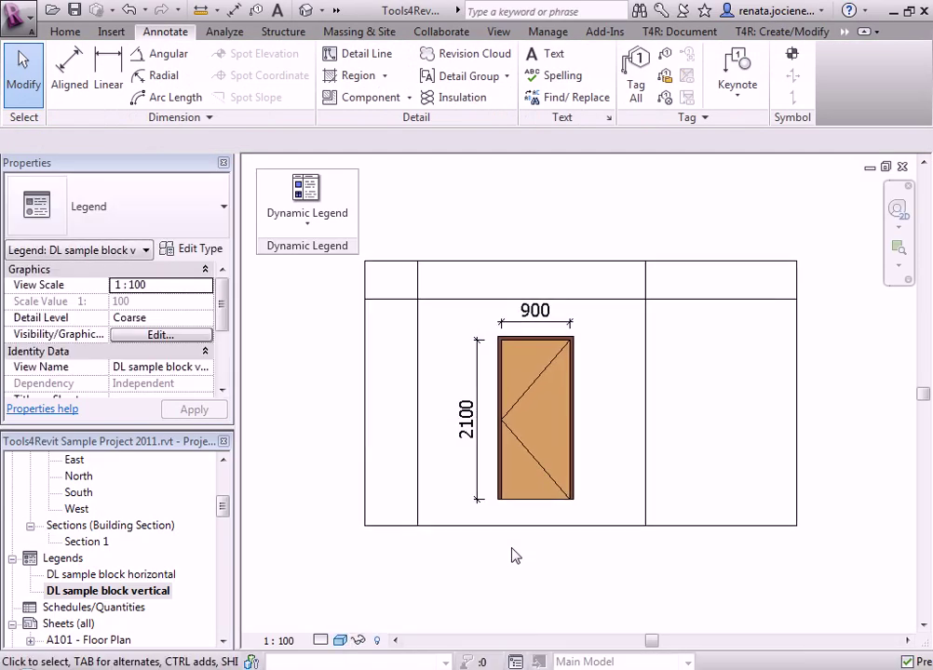
# Step: Add the header texts 'Nr.' and 'Design (1:100)' in the first two header cells
pyautogui.click(547, 54)
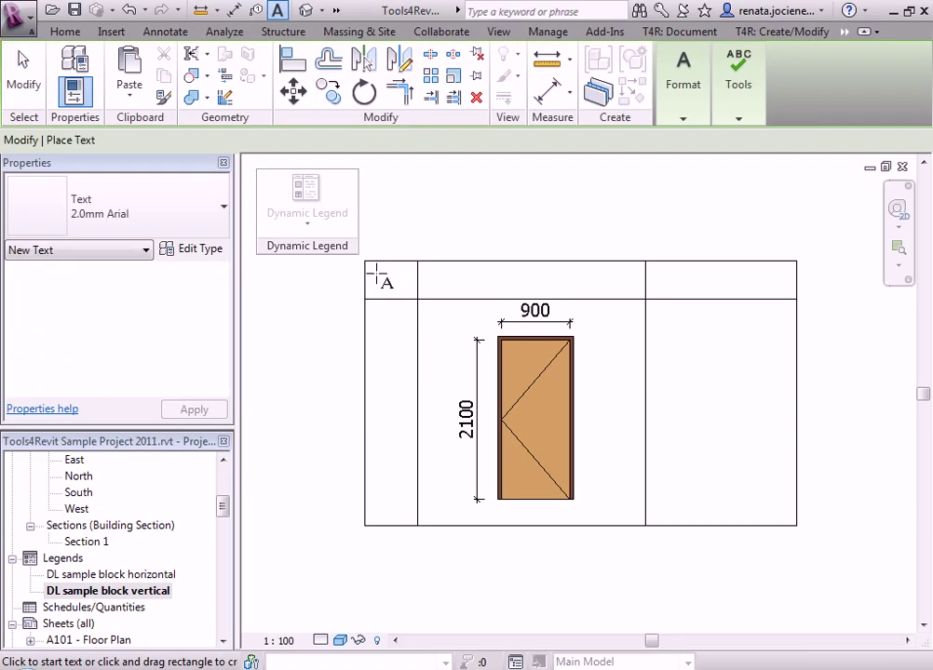
pyautogui.click(370, 270)
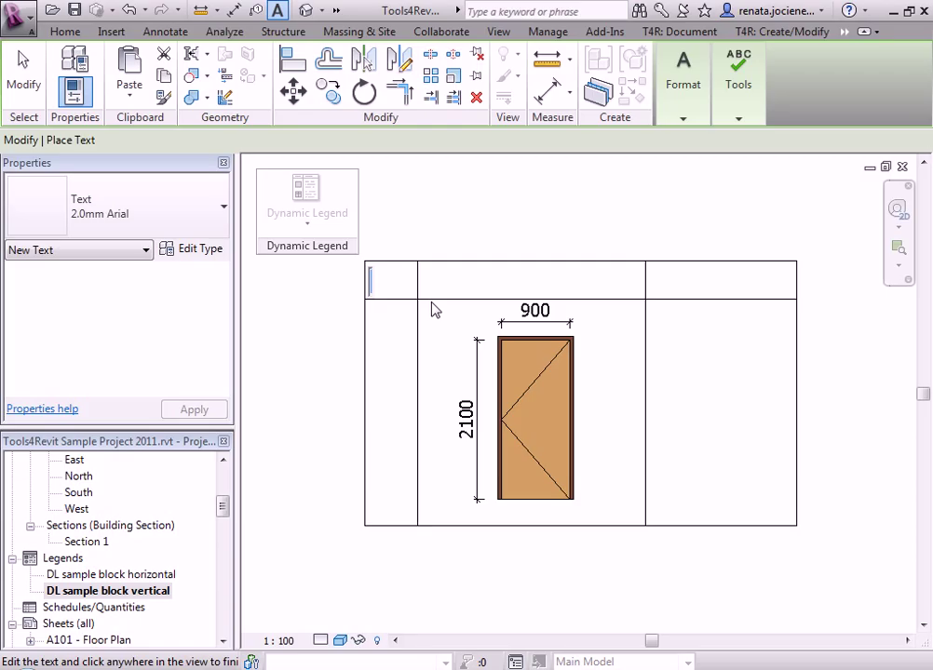
pyautogui.write('Nr.')
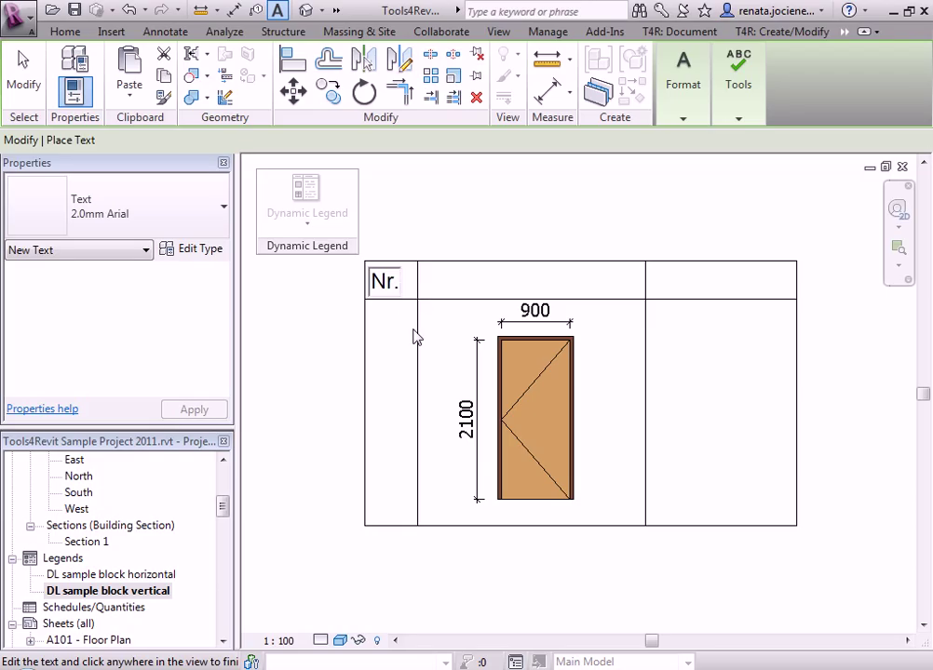
pyautogui.click(439, 282)
pyautogui.click(439, 281)
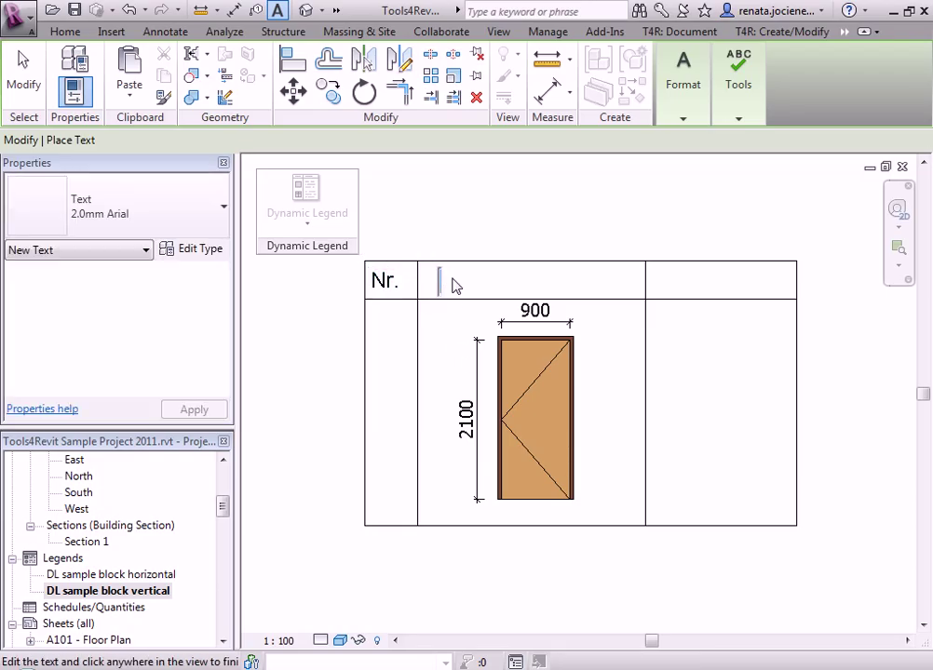
pyautogui.write('Design')
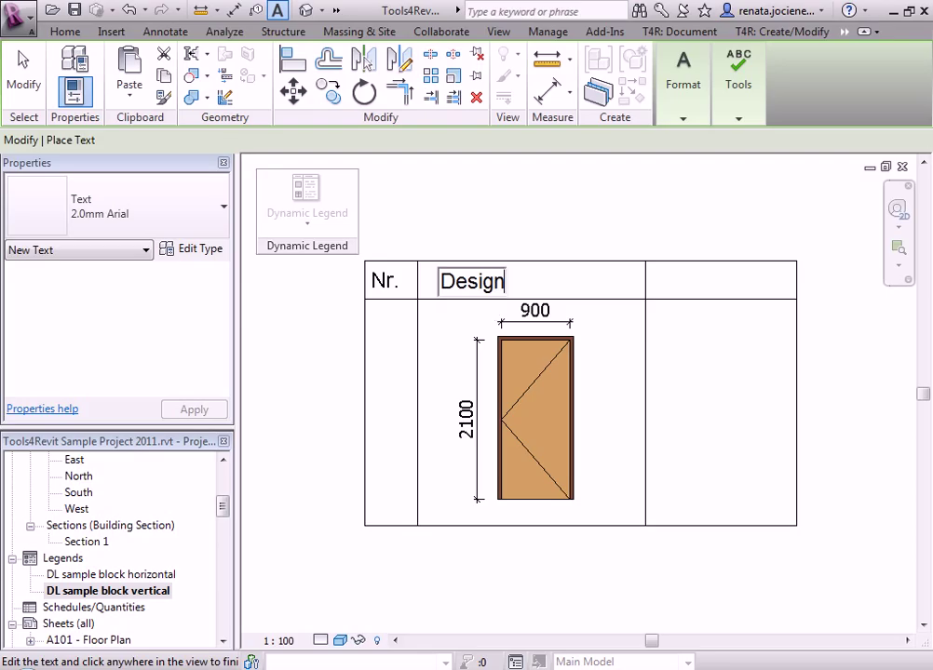
pyautogui.write('  (1:')
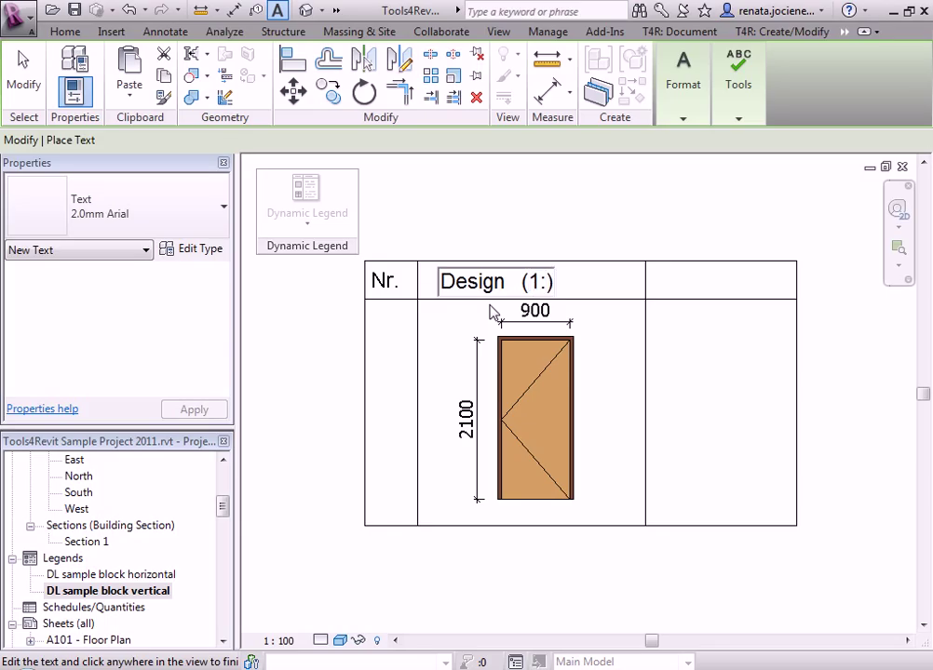
pyautogui.write('100')
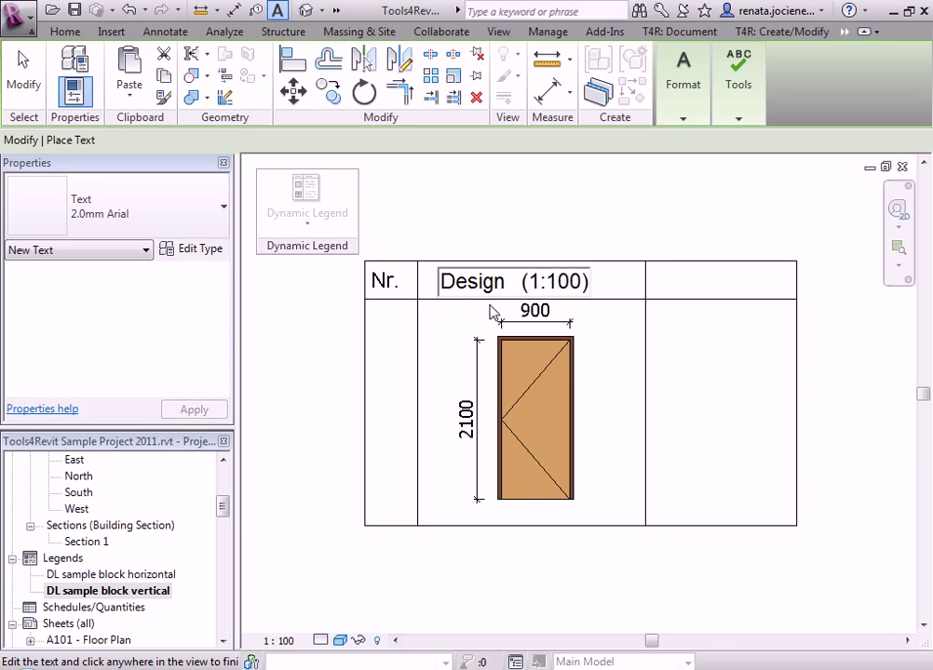
pyautogui.click(677, 281)
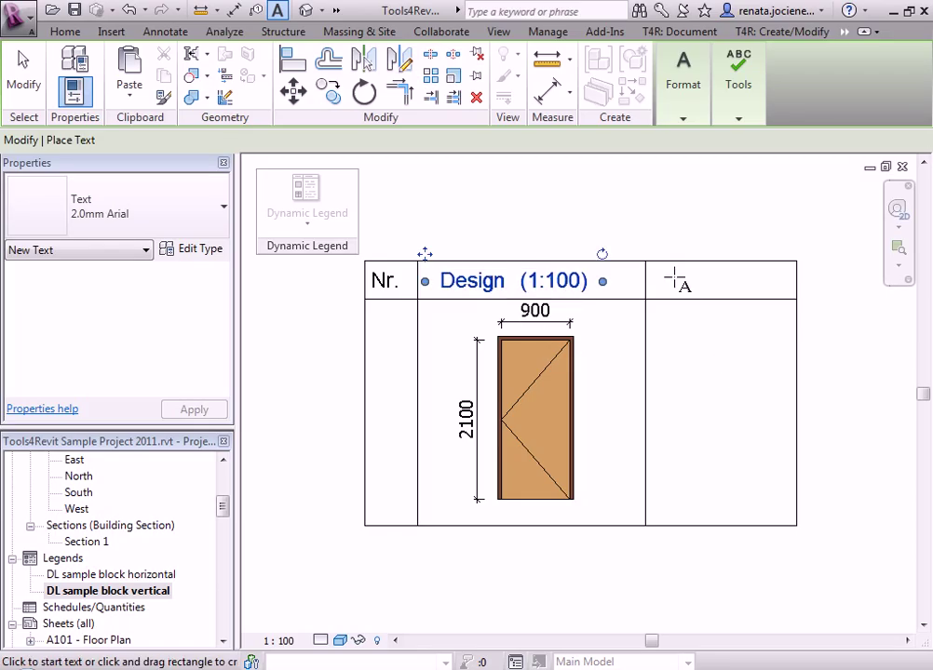
# Step: Add the header text 'Par name' in the right header cell
pyautogui.click(661, 271)
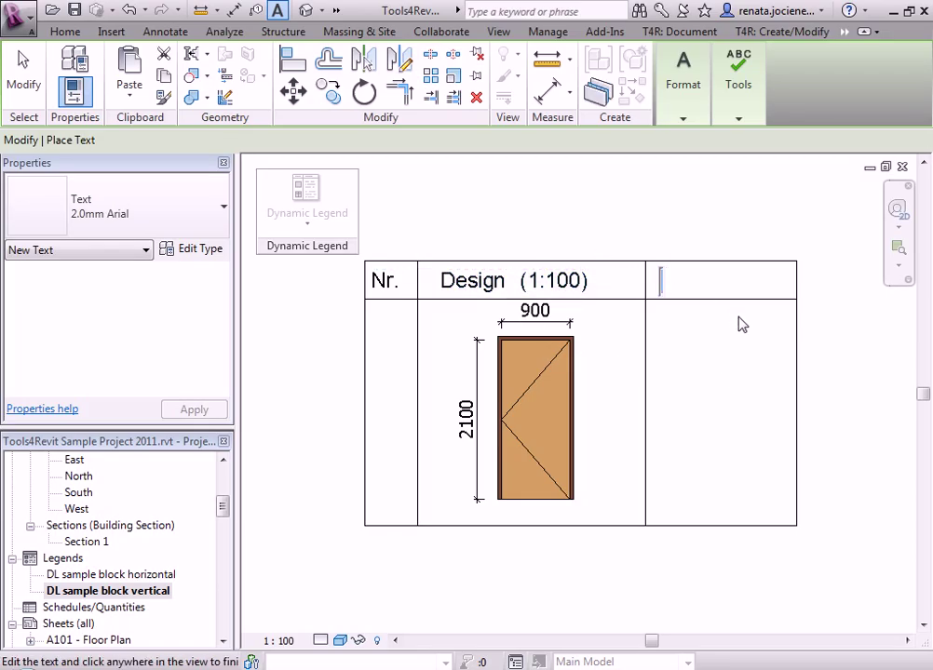
pyautogui.write('Par')
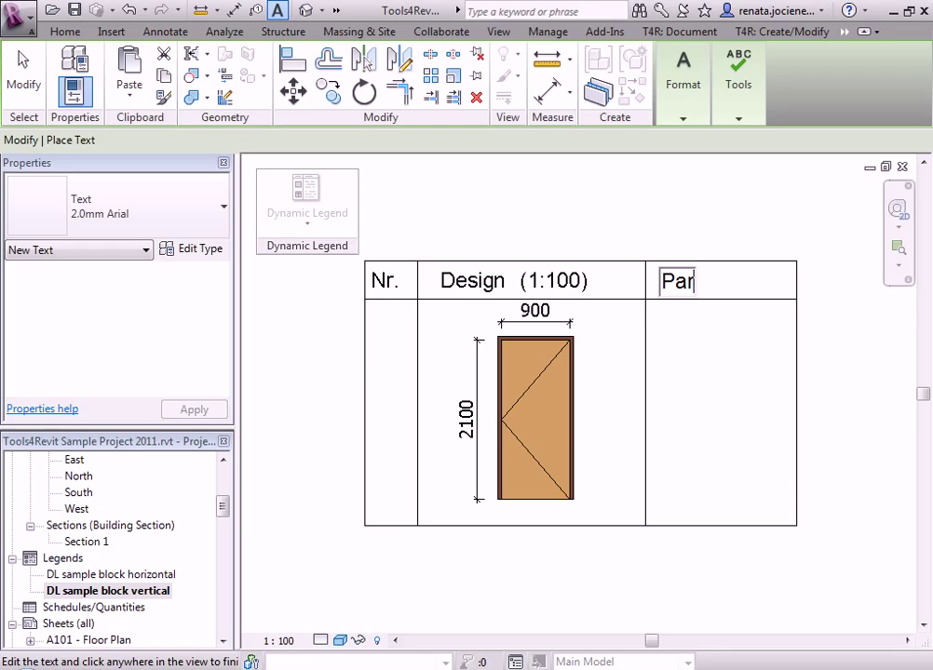
pyautogui.write(' name')
pyautogui.click(852, 326)
pyautogui.press('Escape')
pyautogui.press('Escape')
pyautogui.moveTo(470, 445); pyautogui.dragTo(500, 416, button='middle')
pyautogui.scroll(-1, 558, 423)
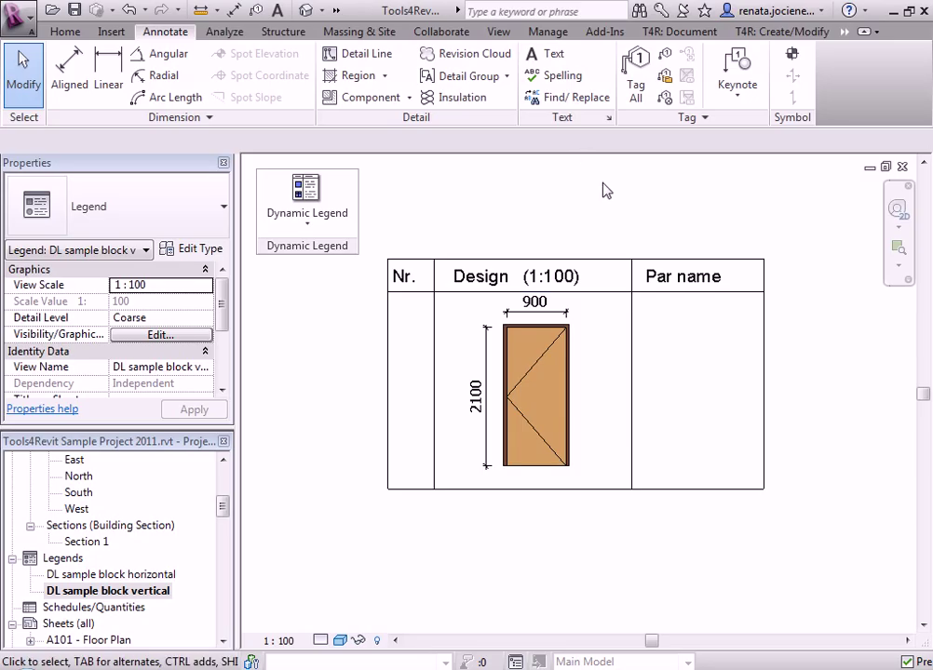
# Step: Place M_SM_Legend Parameter Text : Center symbols in the Nr. and Par name body cells
pyautogui.click(792, 54)
pyautogui.click(222, 209)
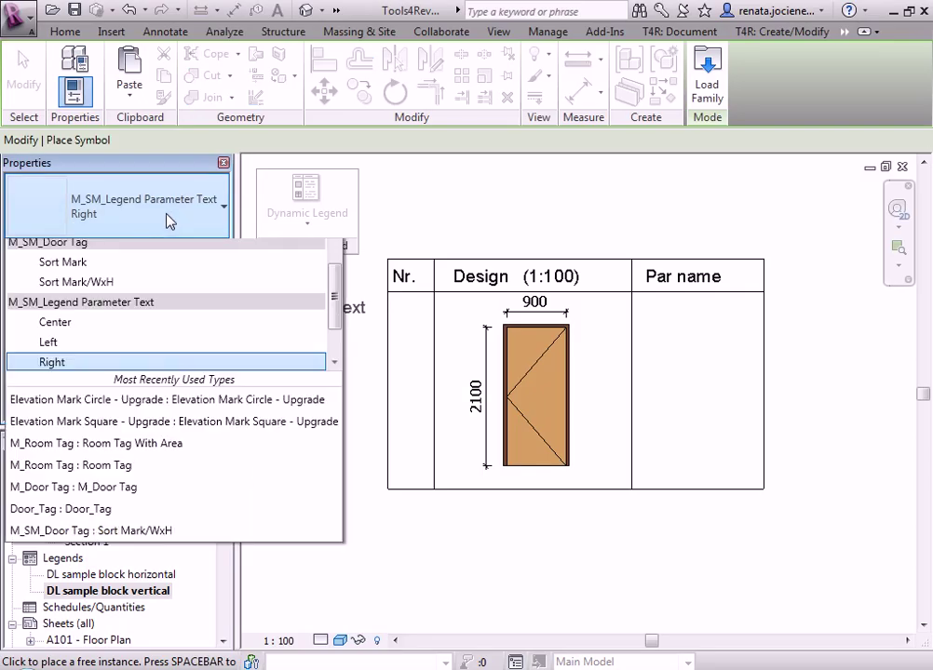
pyautogui.scroll(3, 149, 270)
pyautogui.click(96, 479)
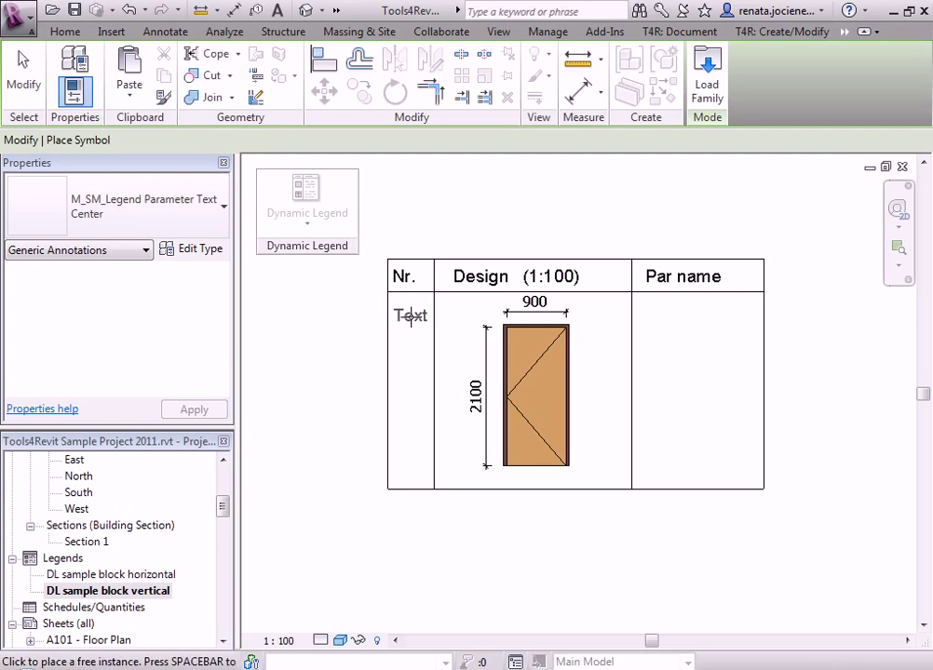
pyautogui.click(413, 317)
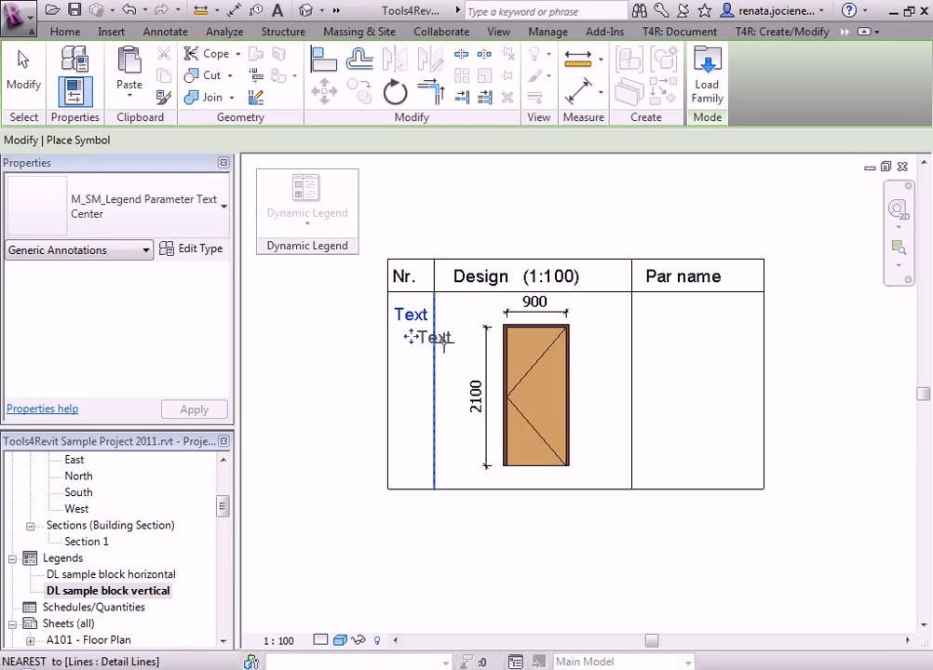
pyautogui.click(692, 320)
pyautogui.press('Escape')
pyautogui.press('Escape')
pyautogui.scroll(2, 675, 376)
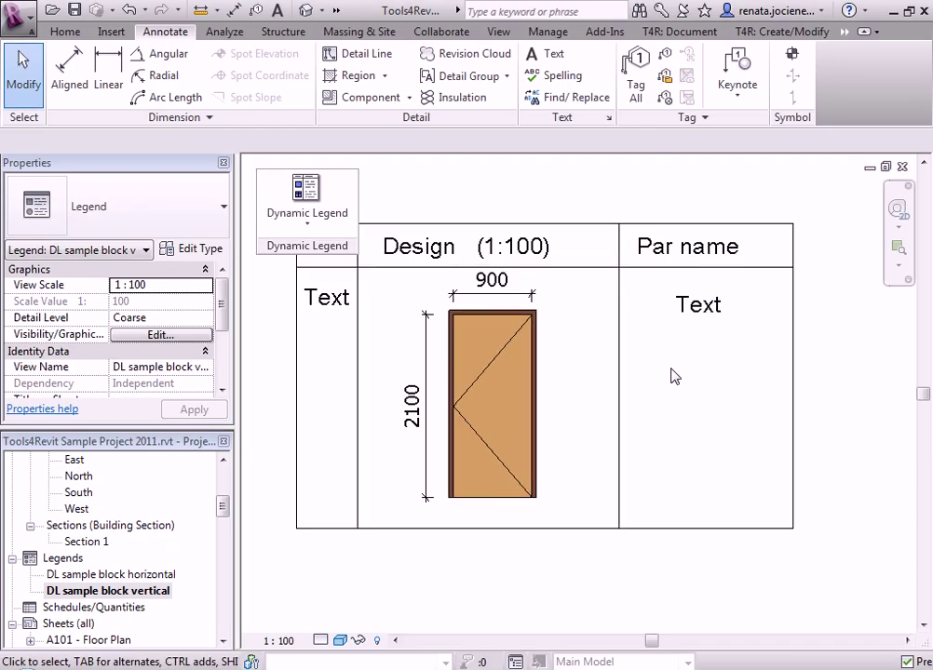
pyautogui.moveTo(670, 377); pyautogui.dragTo(673, 407, button='middle')
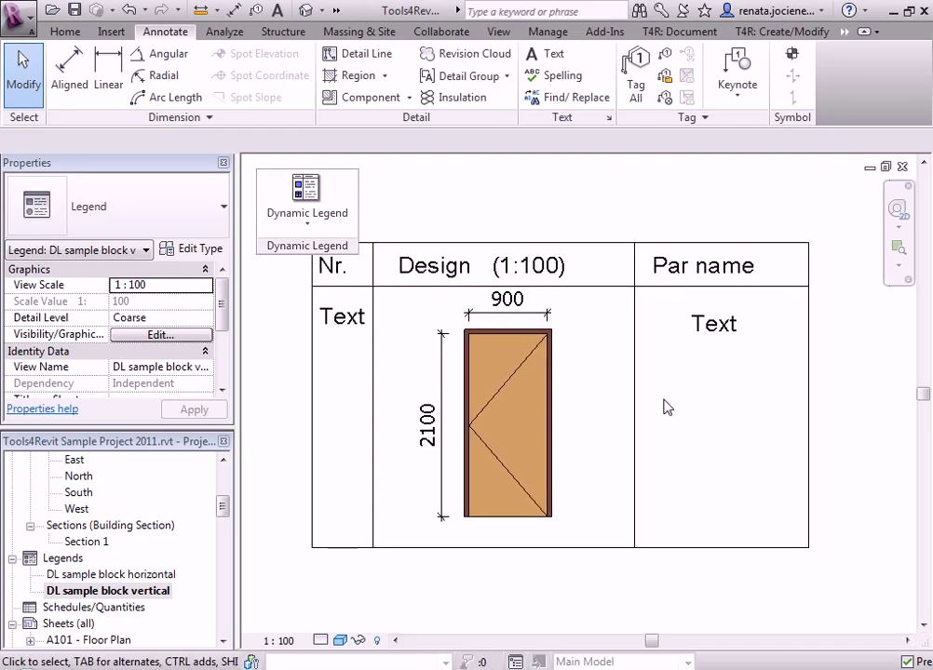
pyautogui.scroll(-1, 664, 407)
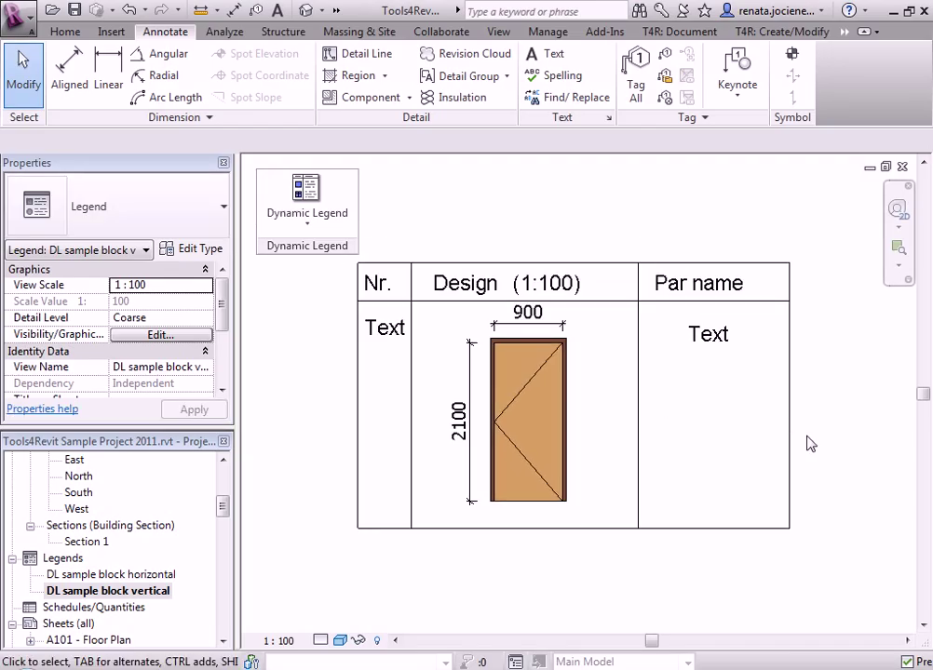